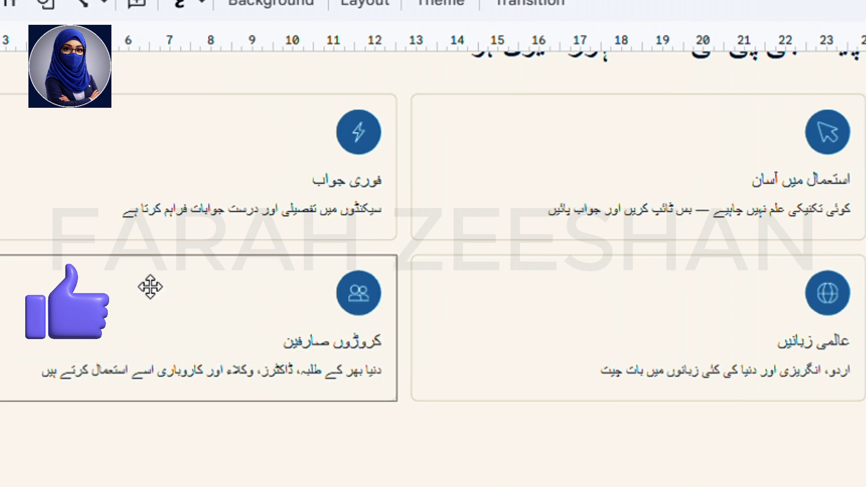
scroll(151, 286, down, 3)
scroll(6, 393, up, 10)
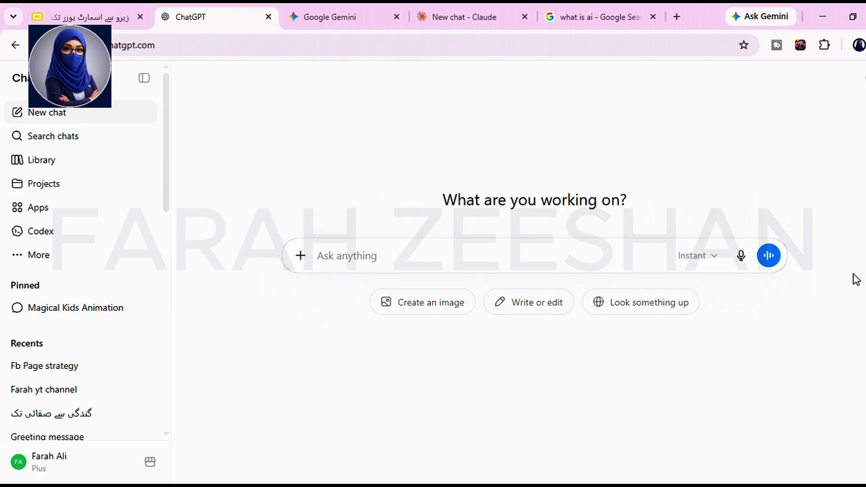
- Check the available intelligence levels and model version for the new chat, keeping the Instant setting
click(721, 258)
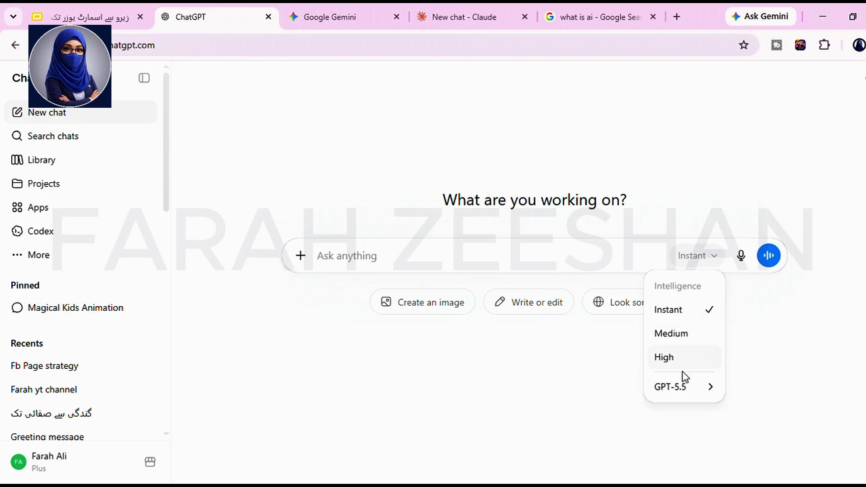
mouse_move(711, 389)
click(556, 385)
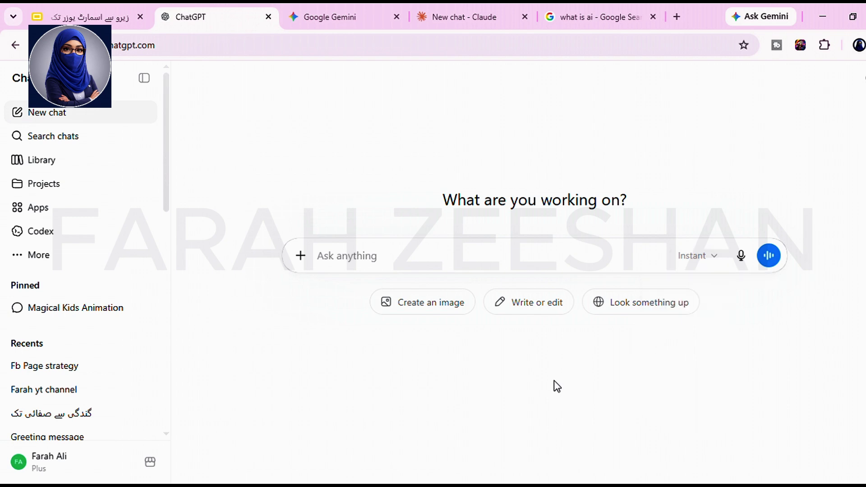
- Dictate an Urdu greeting that introduces yourself by name and asks how the assistant is, and send it
click(746, 259)
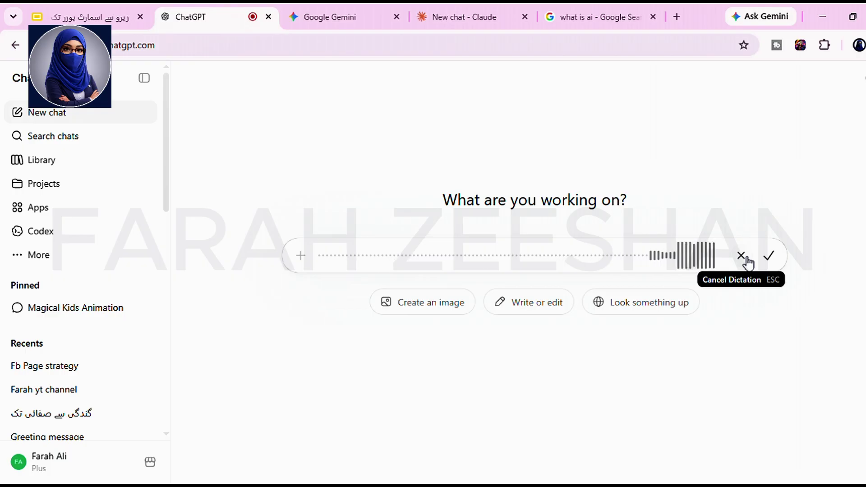
click(769, 256)
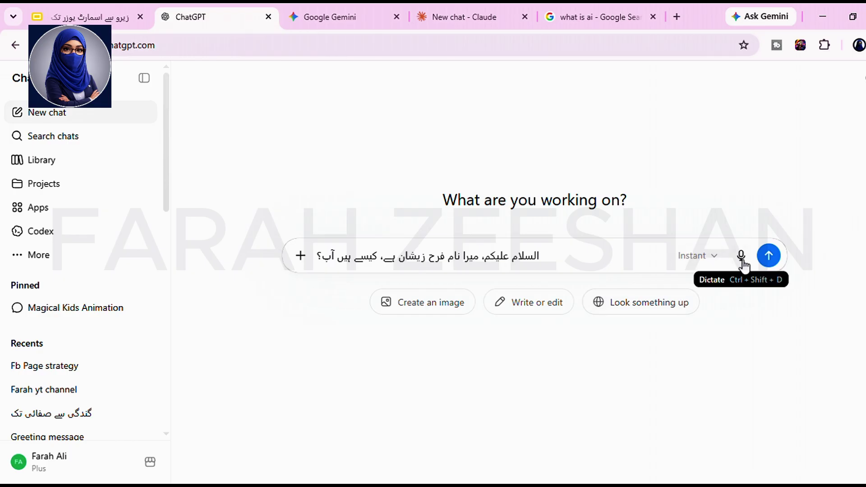
click(769, 255)
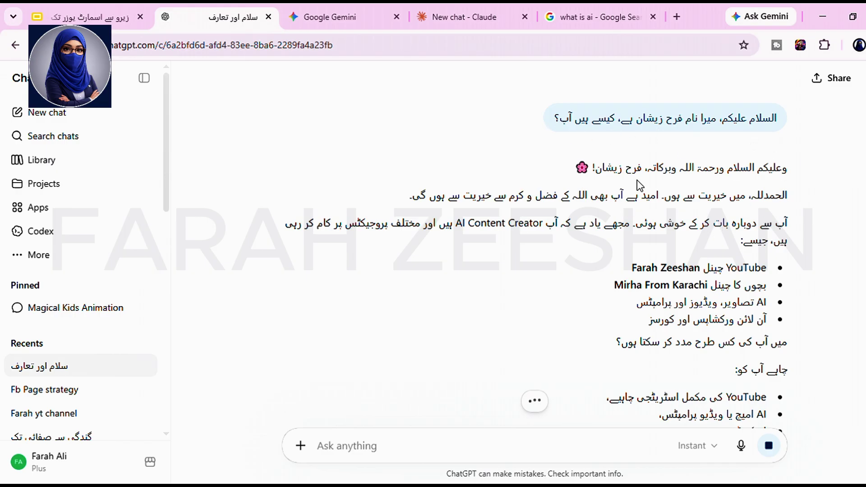
- Read through the assistant's full Urdu reply to the greeting
scroll(689, 291, down, 5)
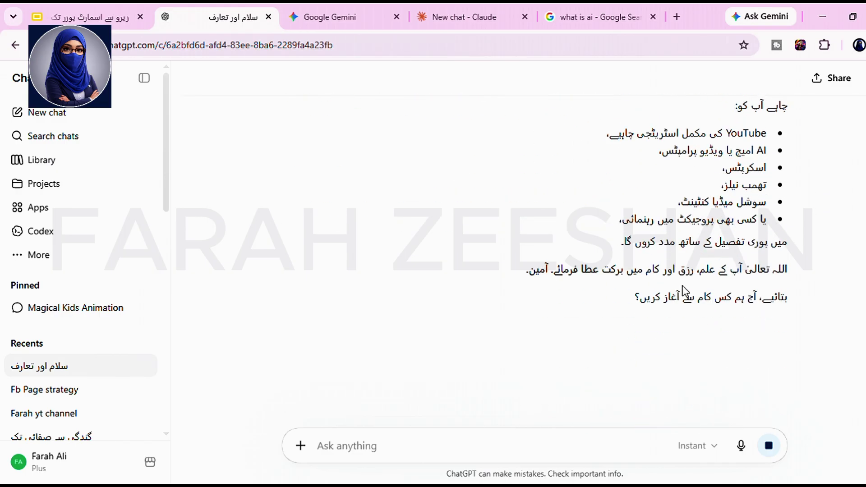
scroll(683, 285, up, 5)
scroll(686, 291, down, 7)
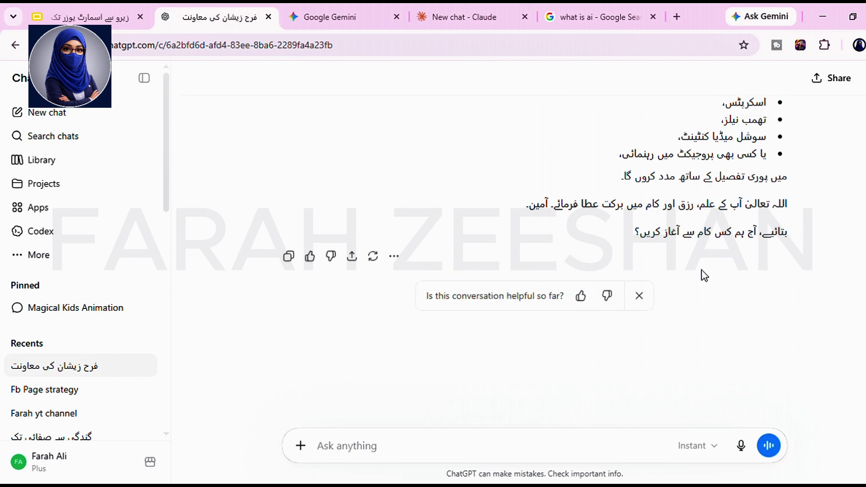
scroll(705, 275, up, 5)
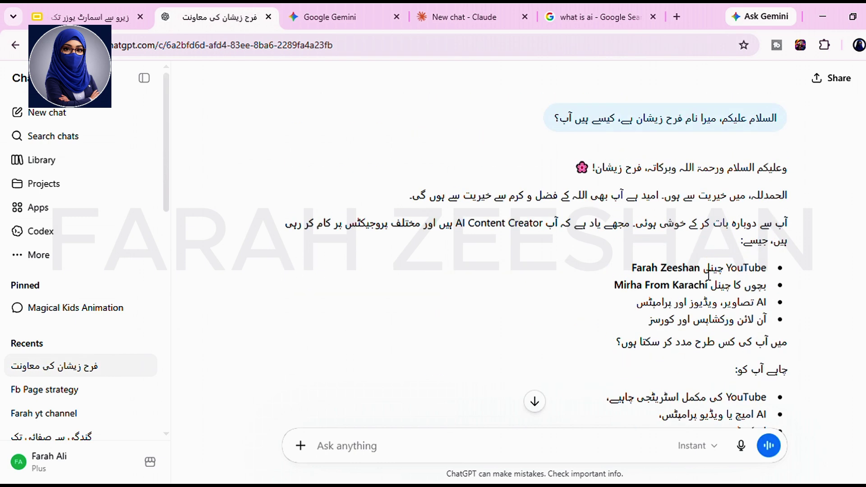
scroll(709, 273, down, 5)
scroll(708, 269, up, 4)
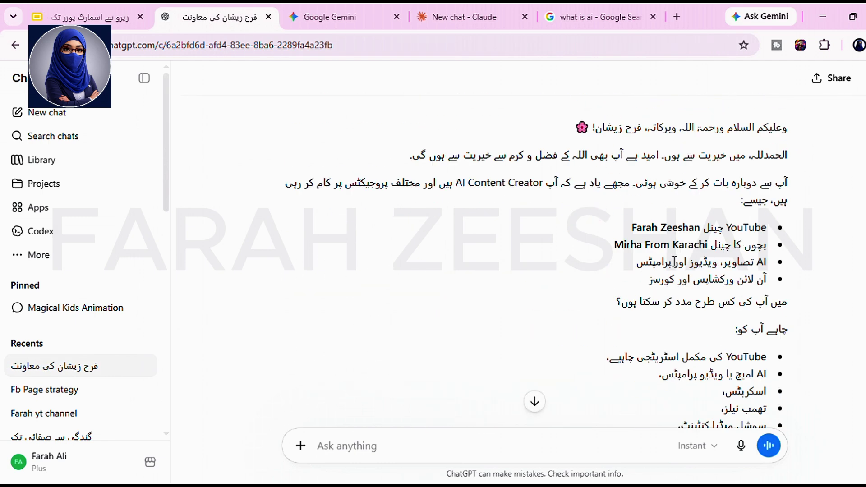
scroll(671, 326, down, 4)
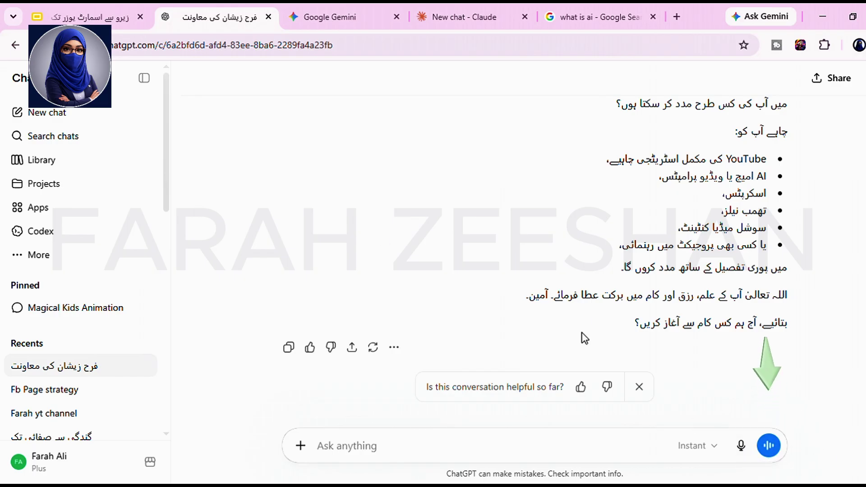
- Hold a voice chat in Urdu with a greeting and a question about today's FIFA World Cup score, end it and review its transcript
click(770, 447)
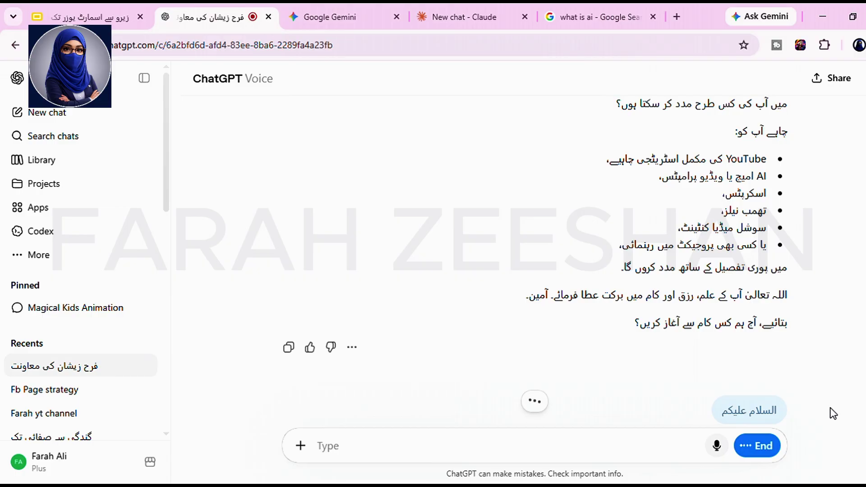
click(757, 454)
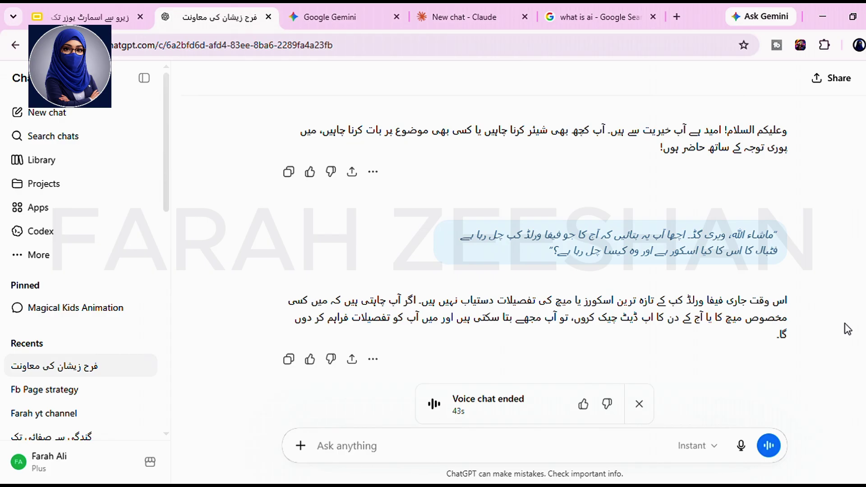
scroll(848, 329, up, 2)
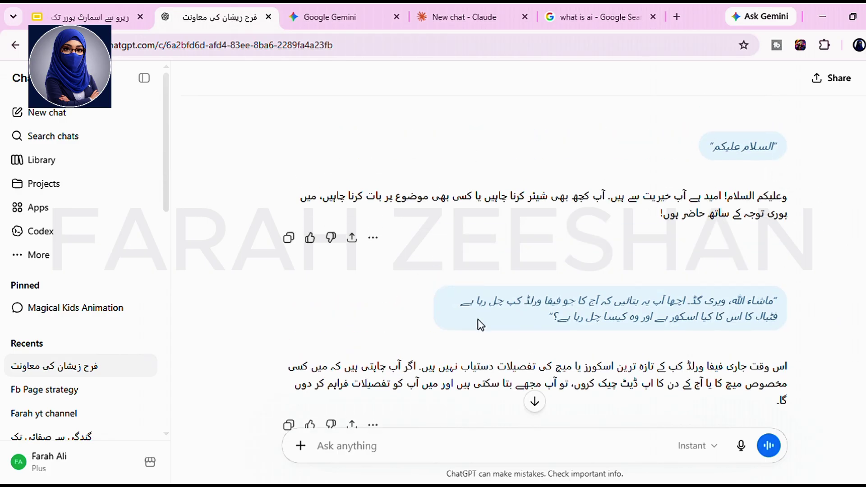
scroll(616, 323, down, 2)
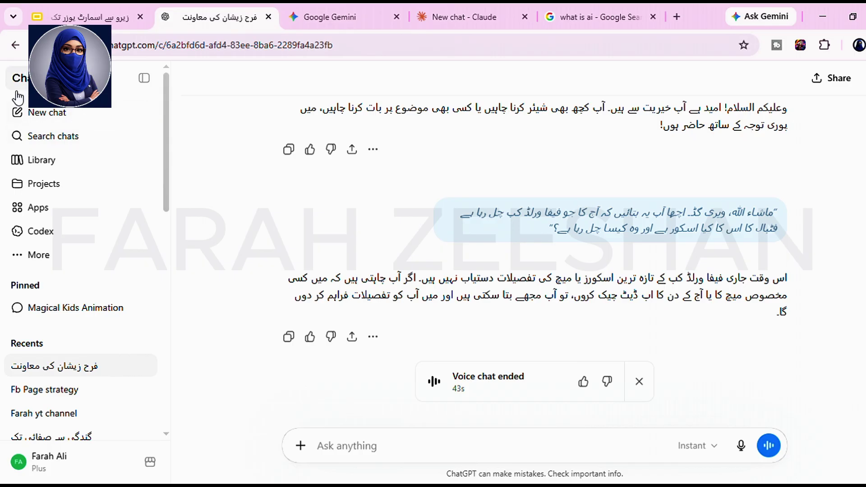
- Start a new chat, and reopen the earlier greeting conversation from the recent chats
click(62, 116)
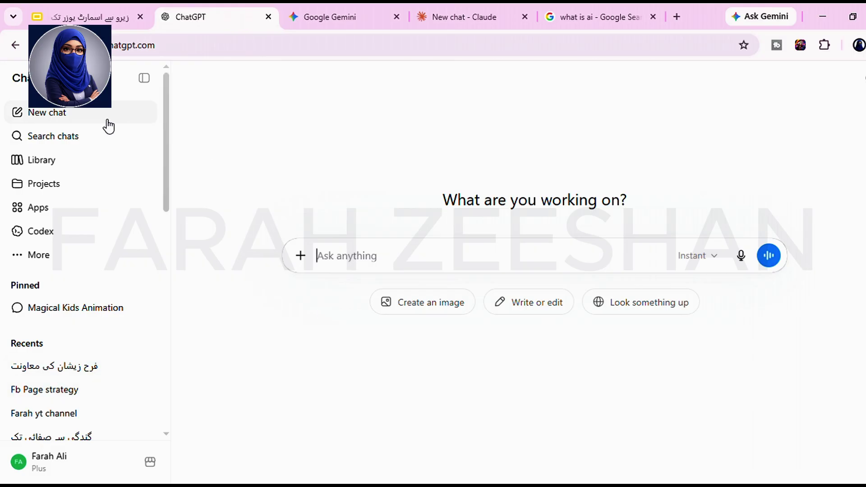
scroll(54, 325, down, 3)
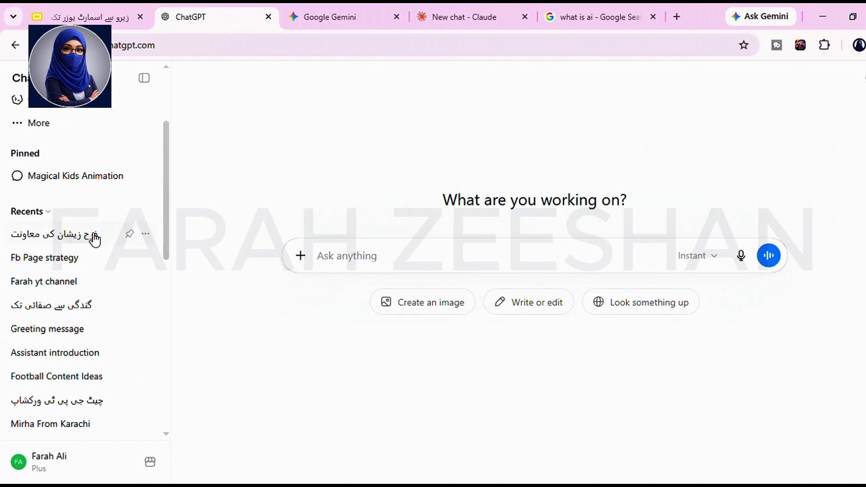
click(95, 239)
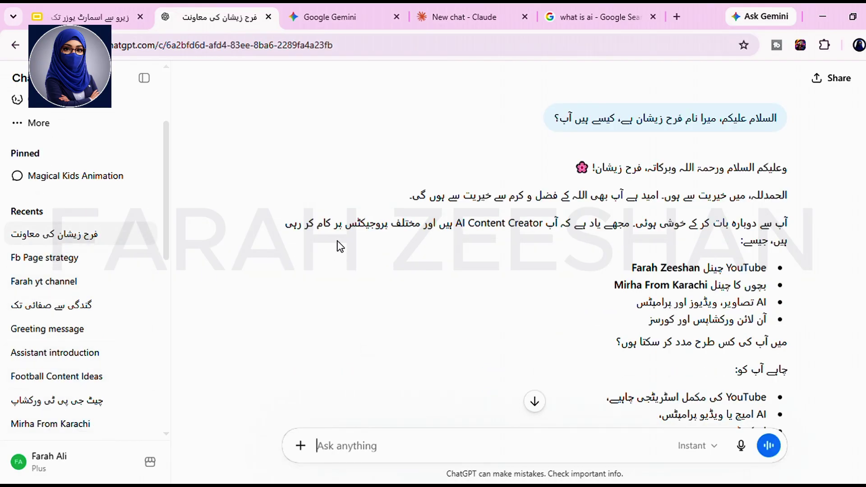
- Look at the chat search with its list of today's conversations and close it
scroll(68, 203, up, 3)
click(83, 144)
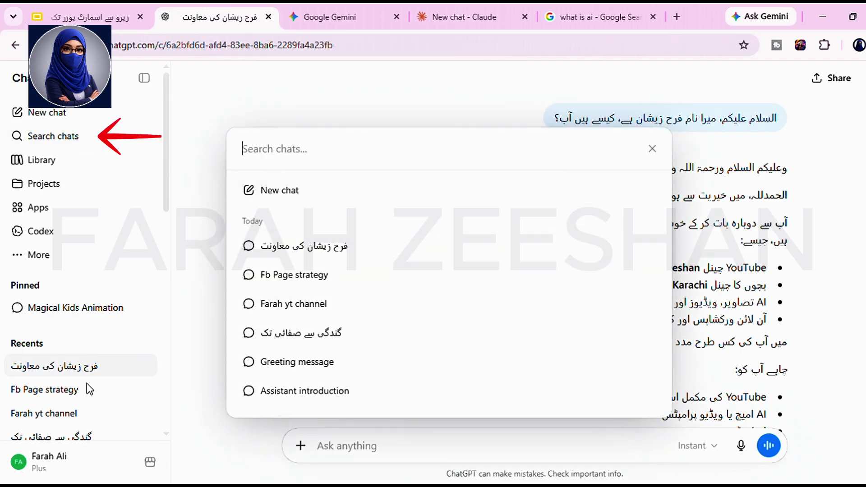
click(653, 149)
- Browse the files stored in the Library and view the Projects page
click(67, 162)
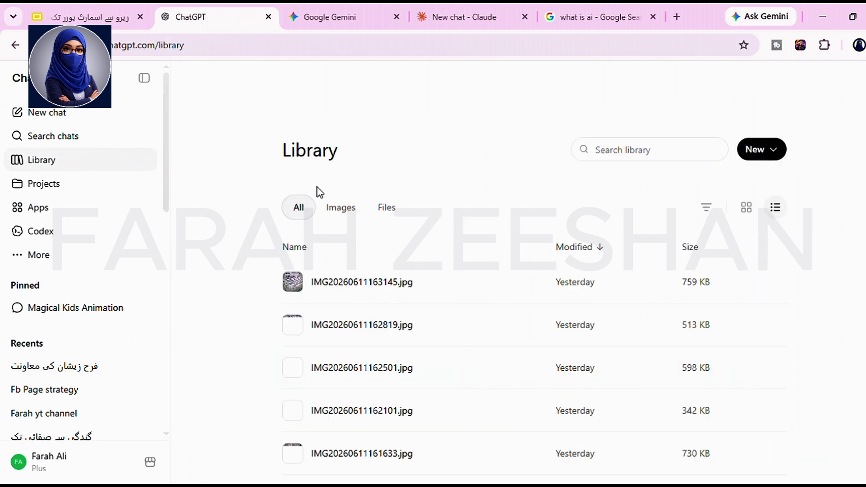
scroll(354, 258, down, 1)
scroll(356, 258, down, 4)
scroll(358, 257, up, 6)
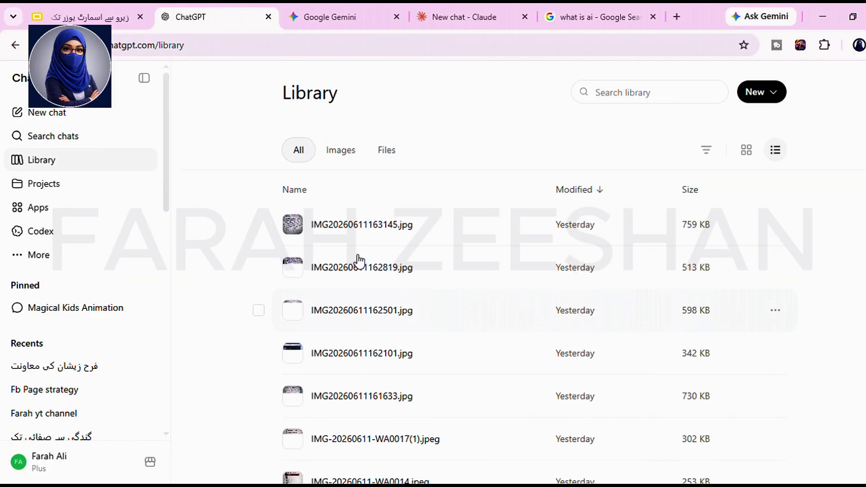
click(68, 187)
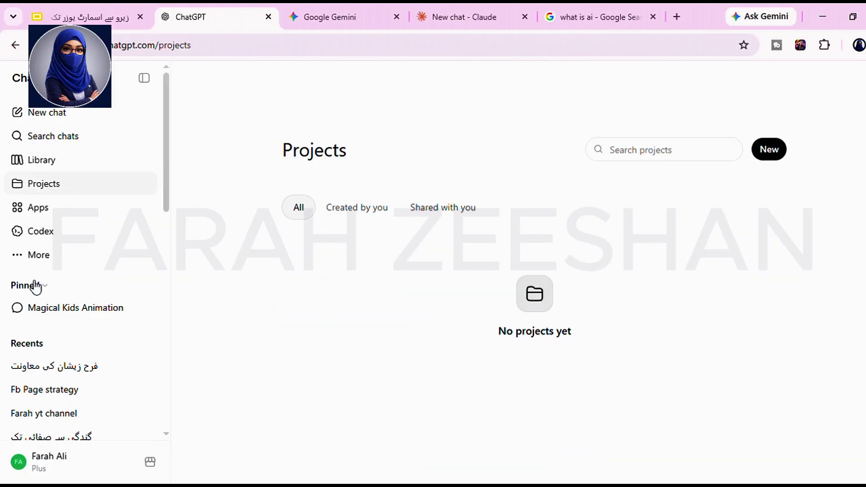
- Browse the featured apps in the Apps directory and open the Canva app's page
click(65, 212)
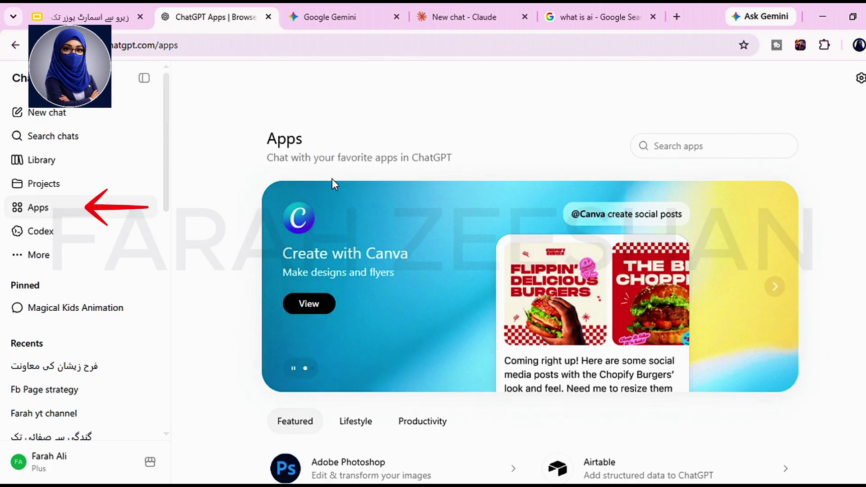
scroll(424, 180, down, 5)
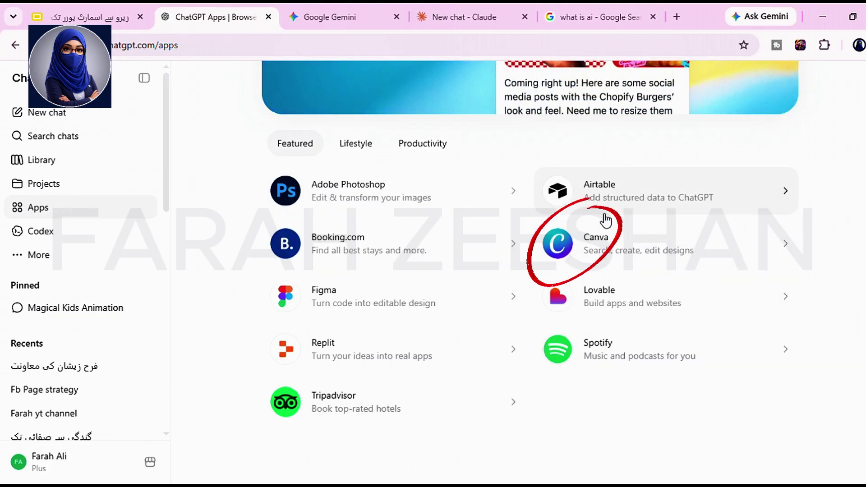
click(652, 248)
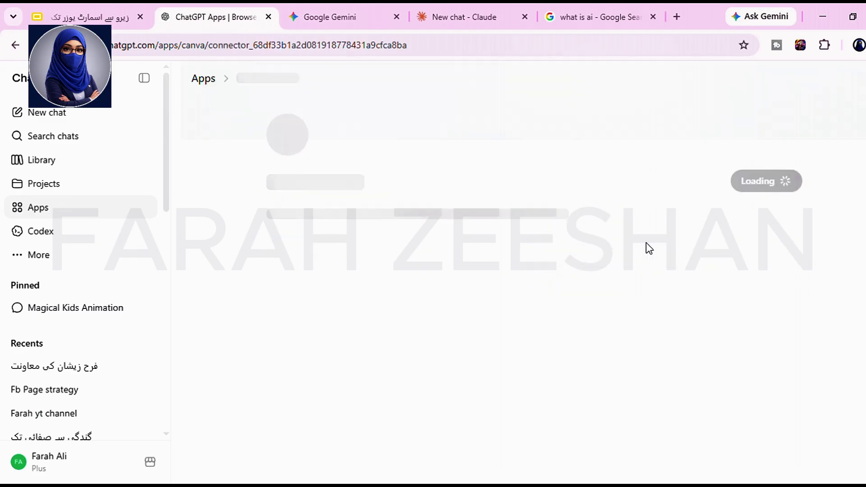
scroll(461, 271, down, 2)
scroll(461, 271, up, 3)
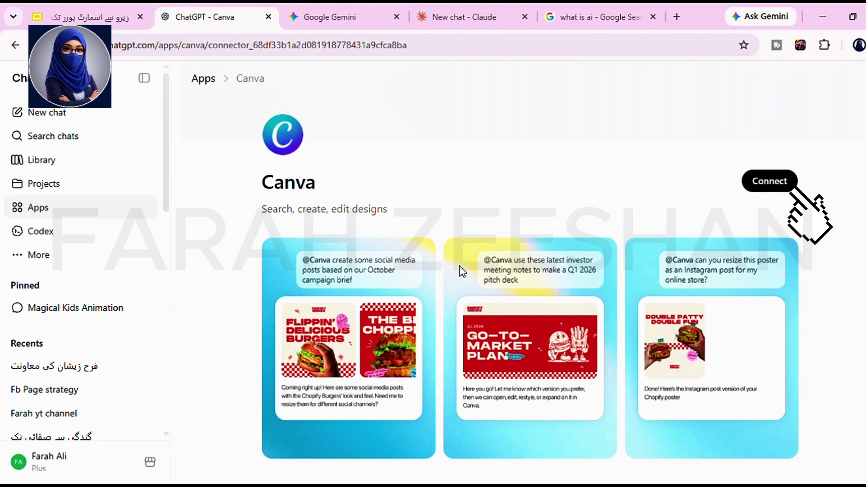
- Connect Canva to ChatGPT by signing in with Canva and allowing the Canva AI Connector access to the account
click(793, 186)
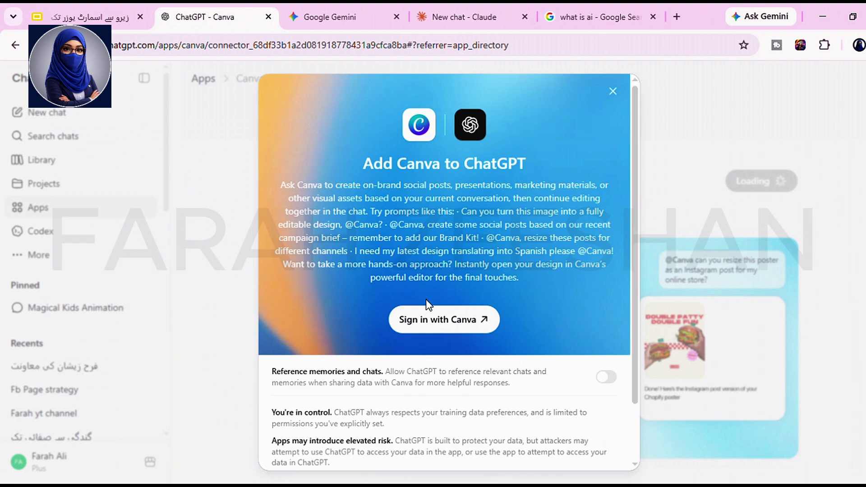
click(614, 92)
click(785, 185)
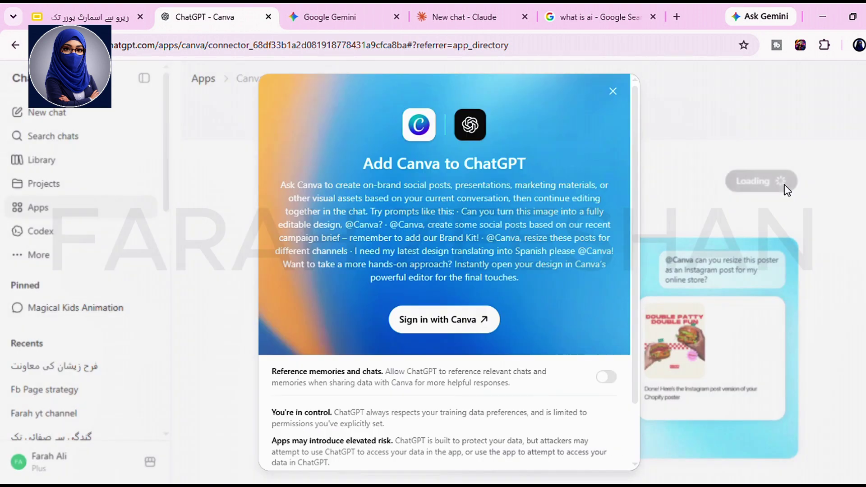
click(461, 315)
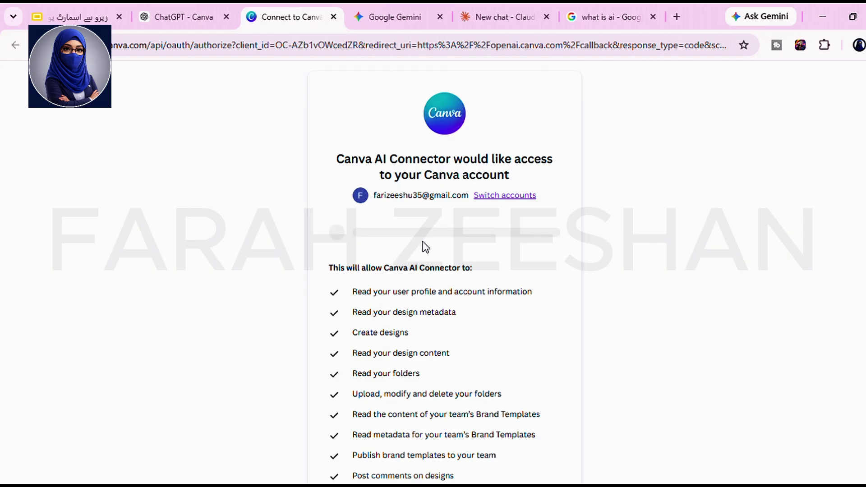
scroll(446, 250, down, 5)
click(460, 383)
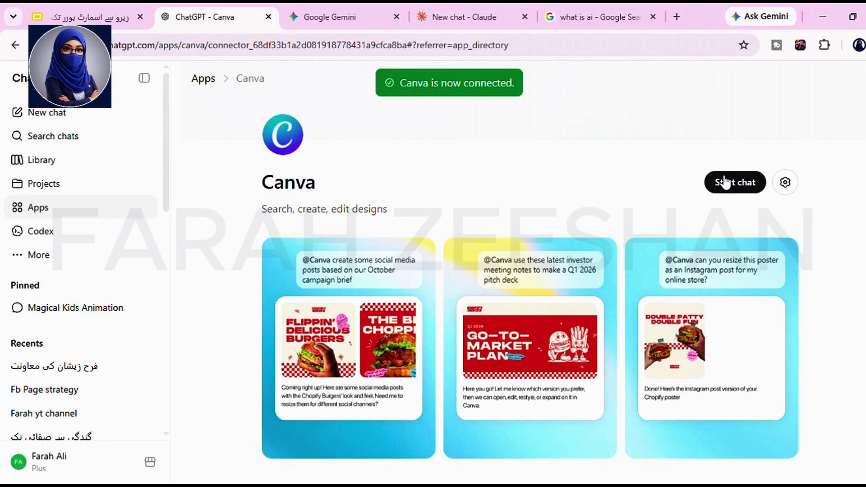
- Review the Canva app's description and information, and start a chat with Canva attached
scroll(593, 186, down, 1)
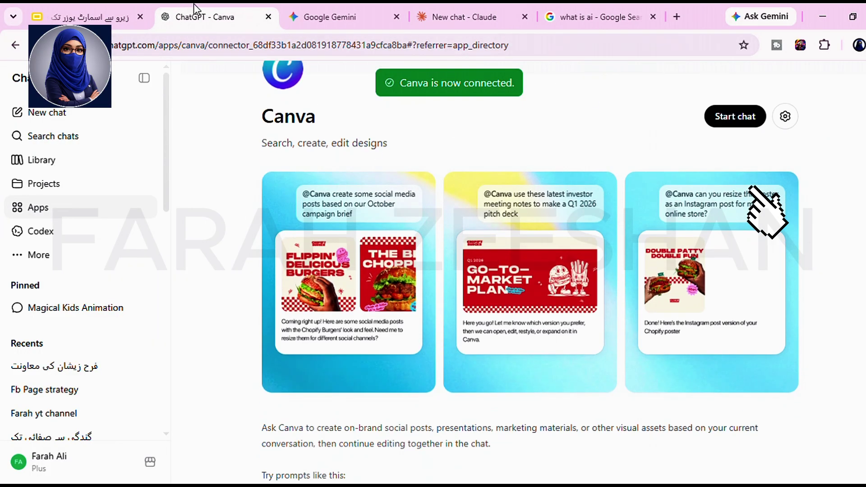
scroll(460, 248, down, 5)
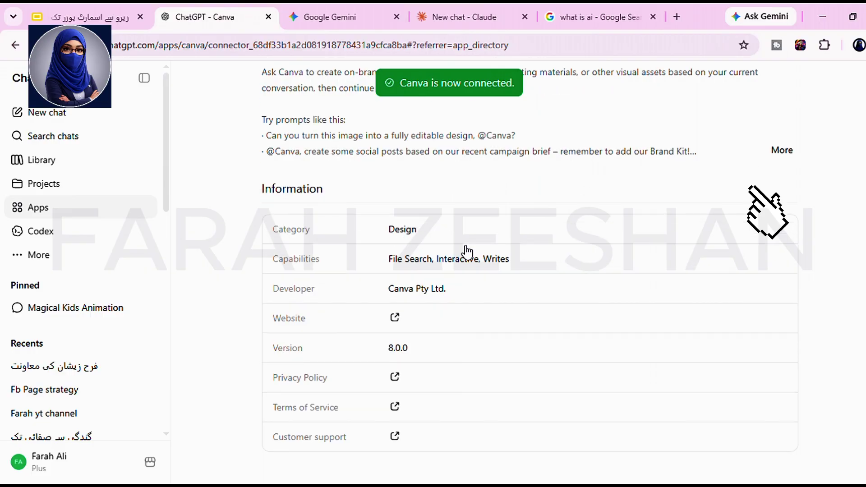
scroll(467, 251, up, 6)
click(734, 182)
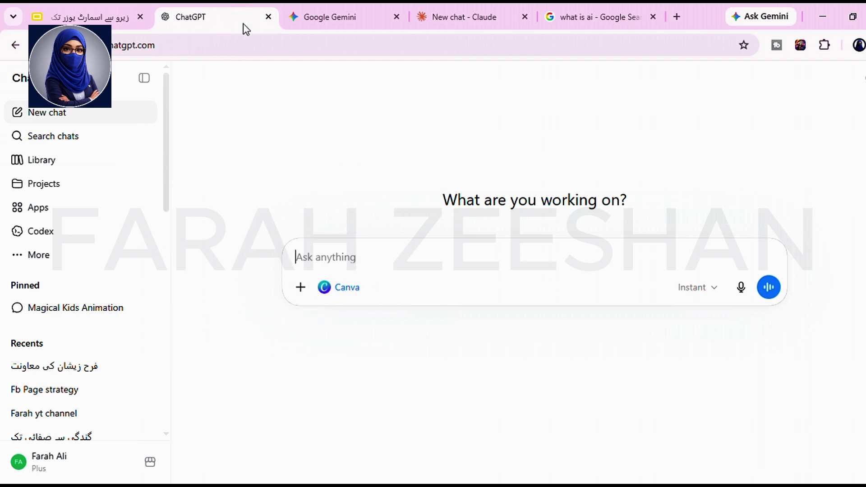
- View and dismiss the Codex introduction, and display the additional features Images, Deep research and GPTs
click(60, 237)
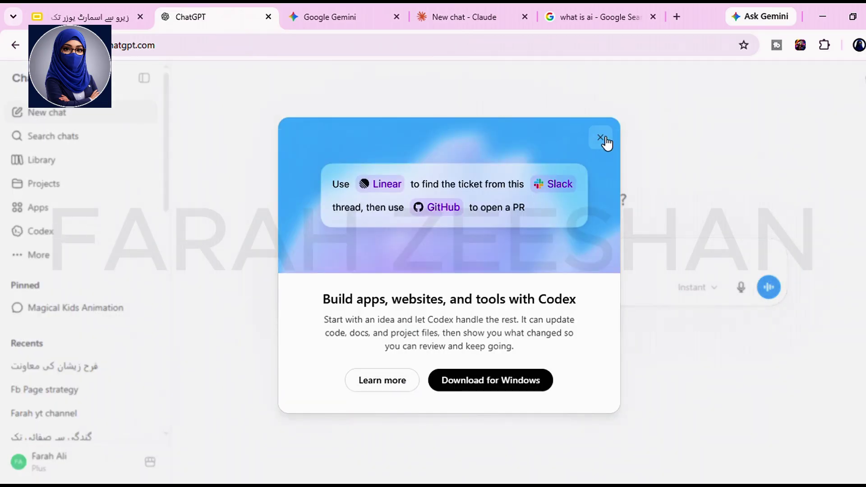
click(603, 139)
click(72, 258)
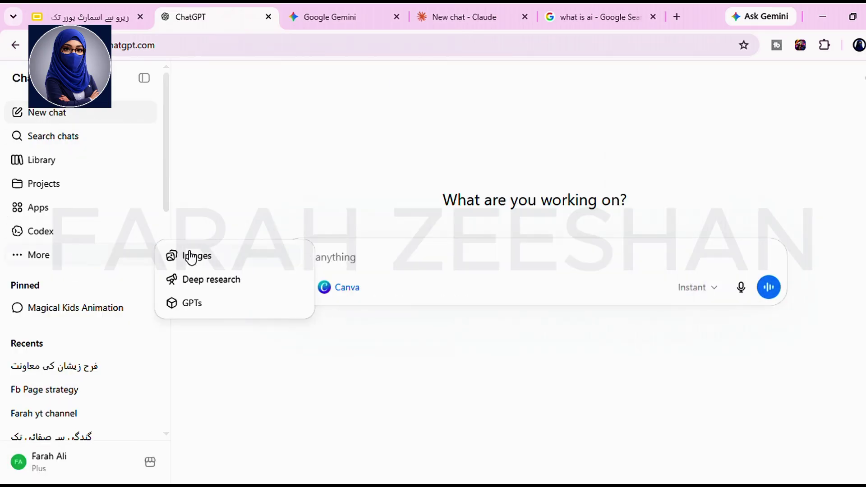
- Open the Images page and browse the gallery of previously created images
click(213, 255)
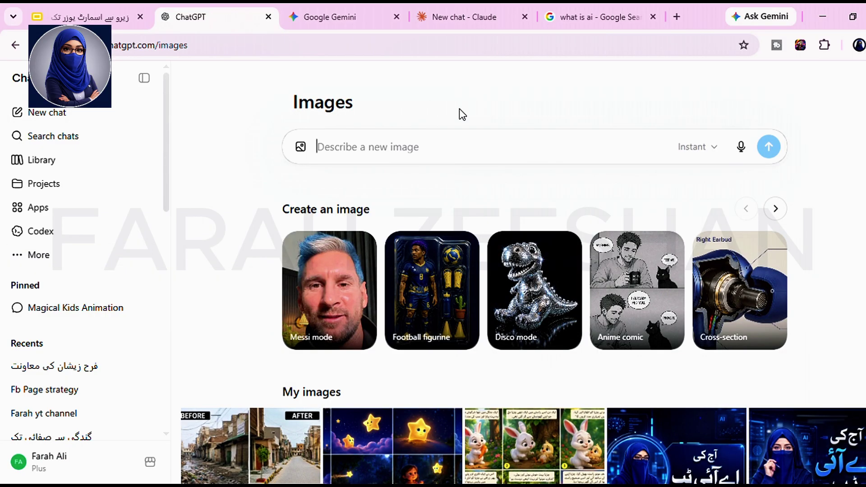
scroll(285, 228, down, 10)
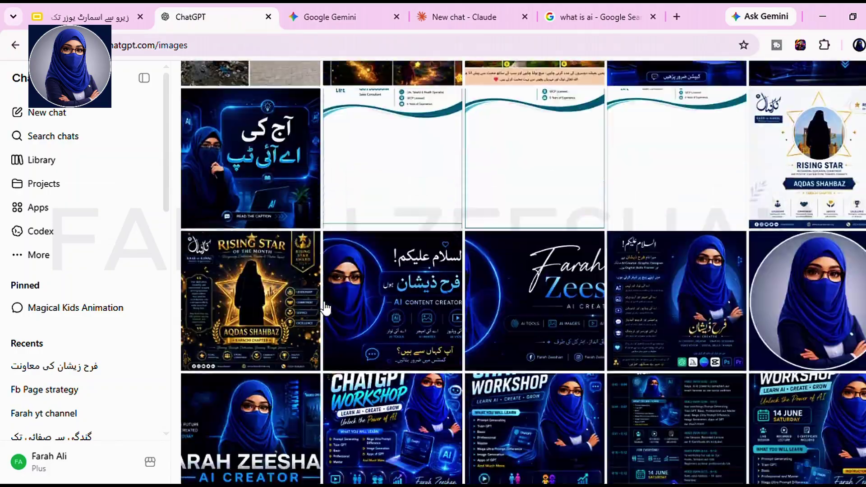
scroll(321, 300, down, 5)
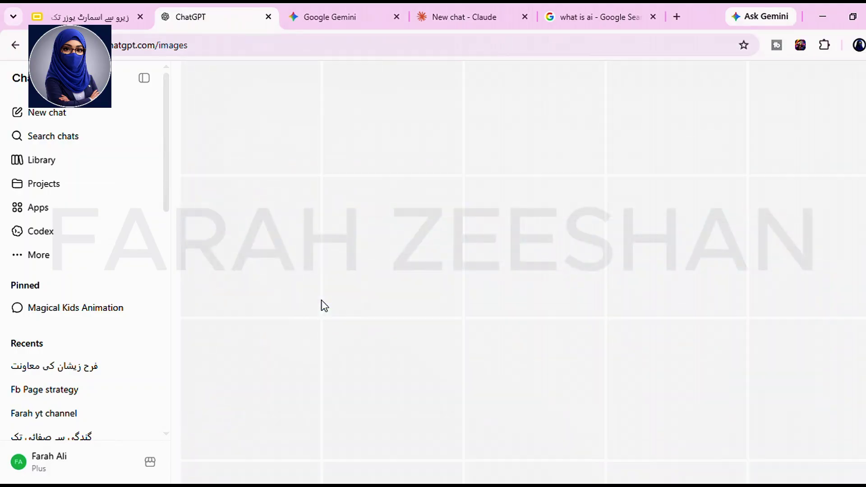
scroll(404, 285, up, 15)
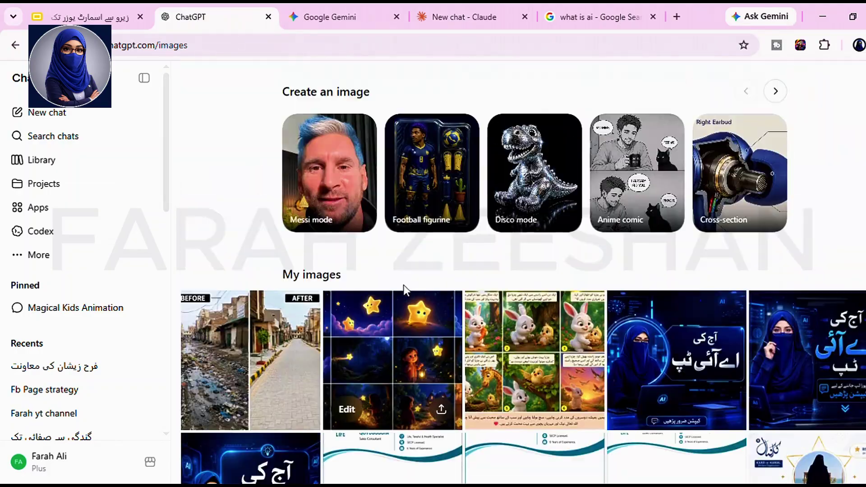
scroll(404, 285, up, 3)
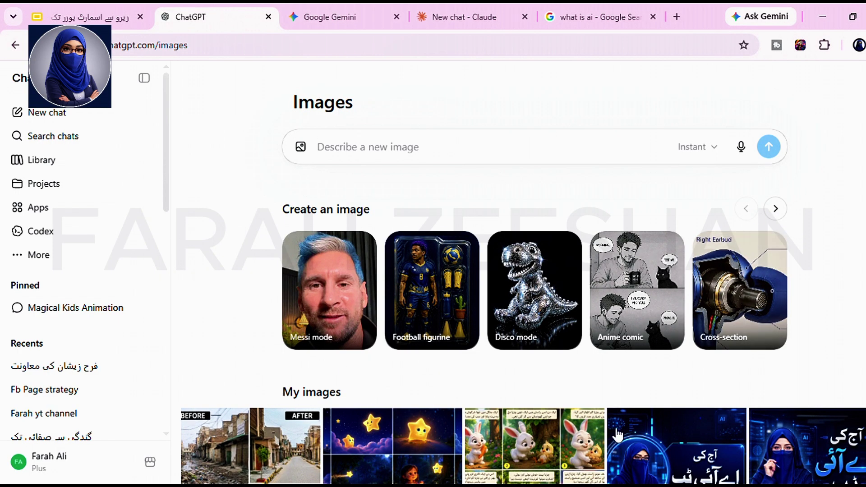
- Browse through the Create an image style presets up to the set with Studio headshot and Anime
click(784, 210)
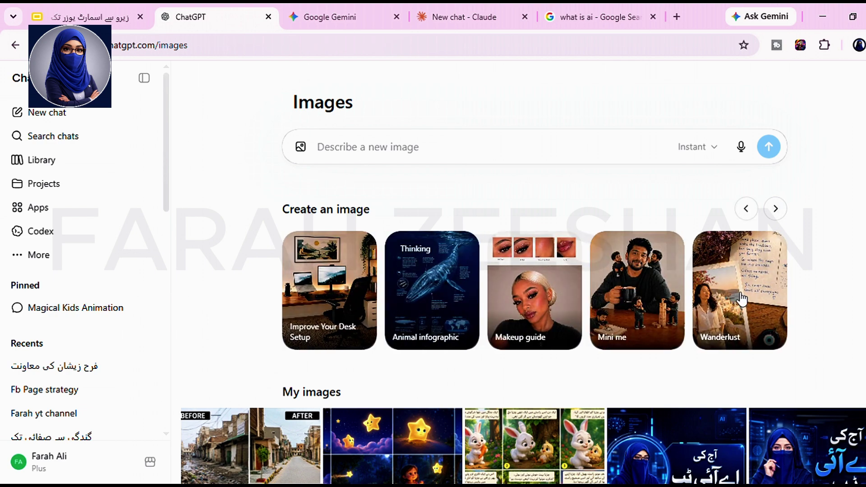
click(782, 215)
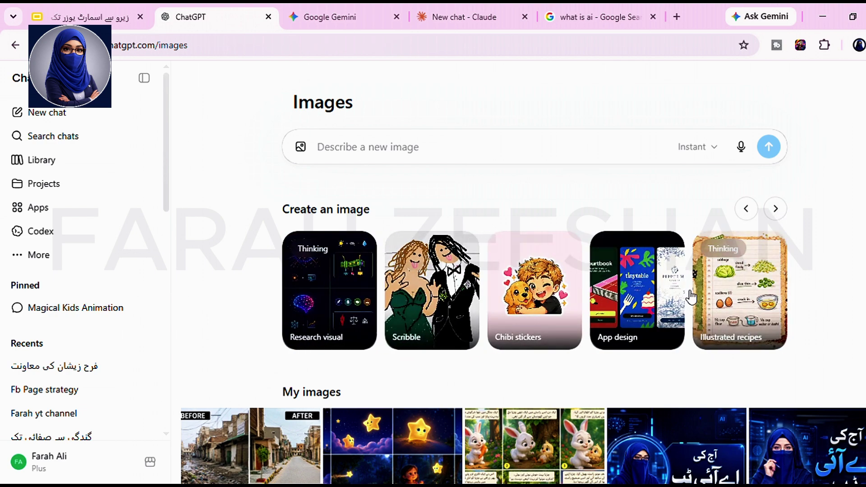
click(784, 215)
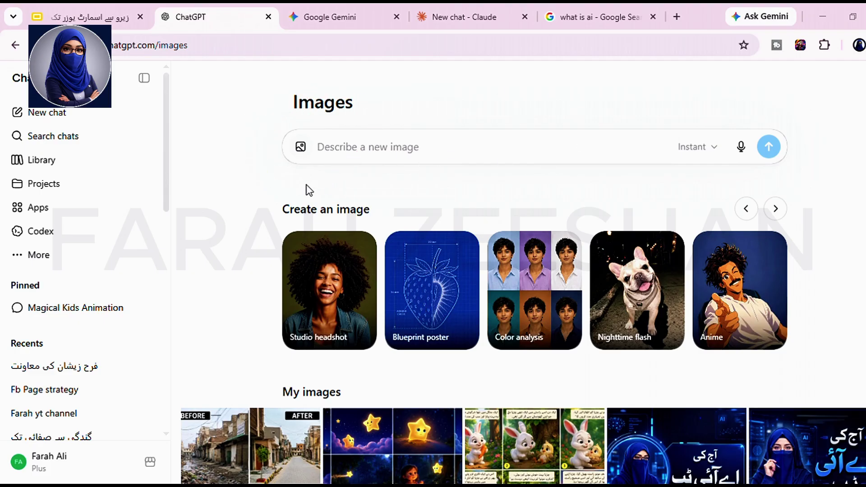
- Start a new chat and explore the prompt box's attachment options, including Upload photos & files
click(62, 117)
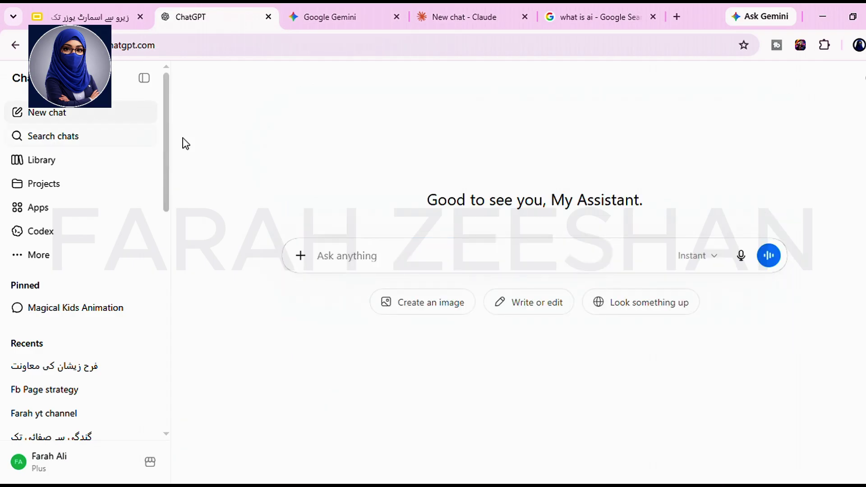
click(301, 257)
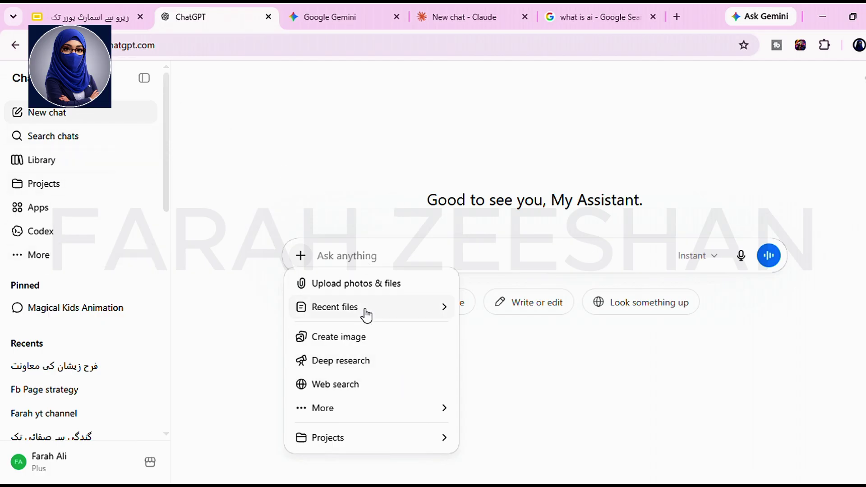
click(354, 285)
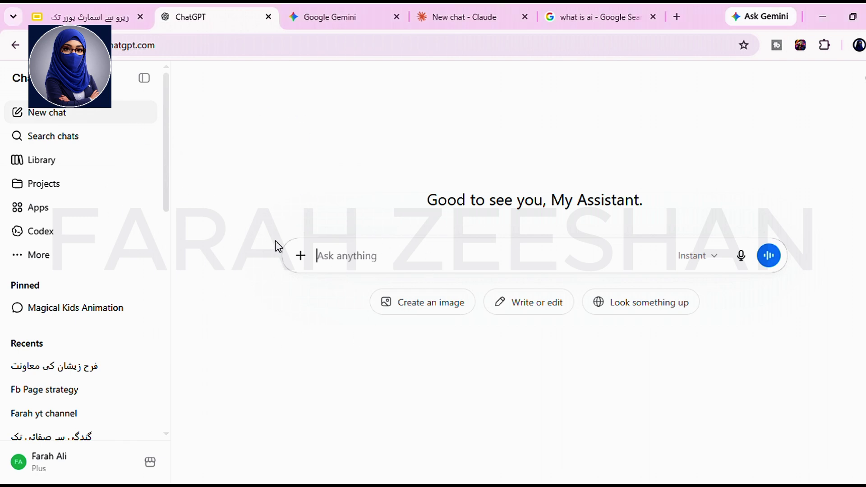
click(300, 256)
mouse_move(351, 309)
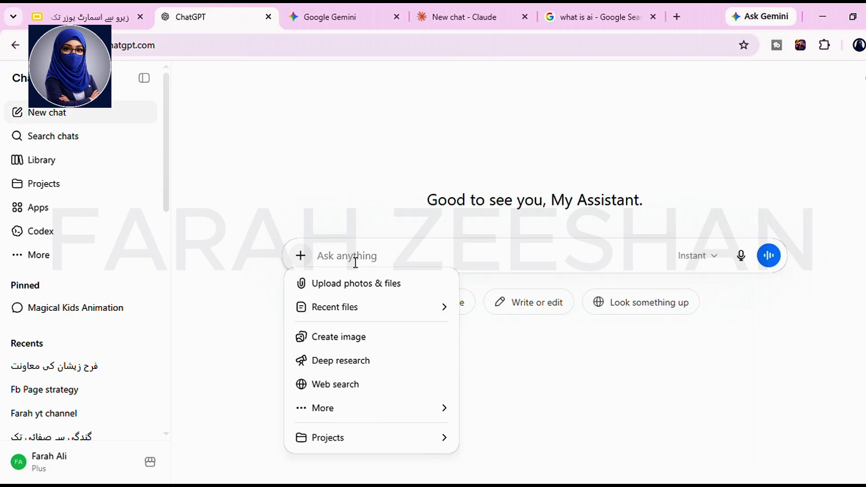
- Turn on Web search for the chat and view the extra tools, such as Agent mode and Create task
click(341, 389)
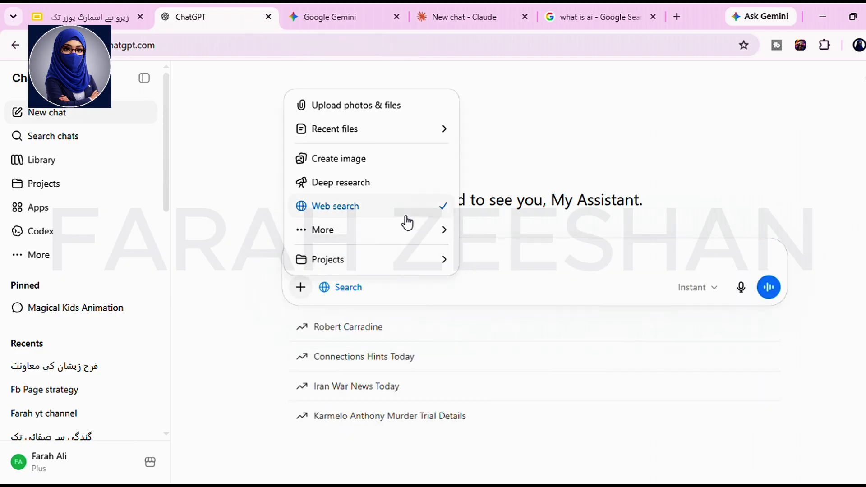
mouse_move(448, 231)
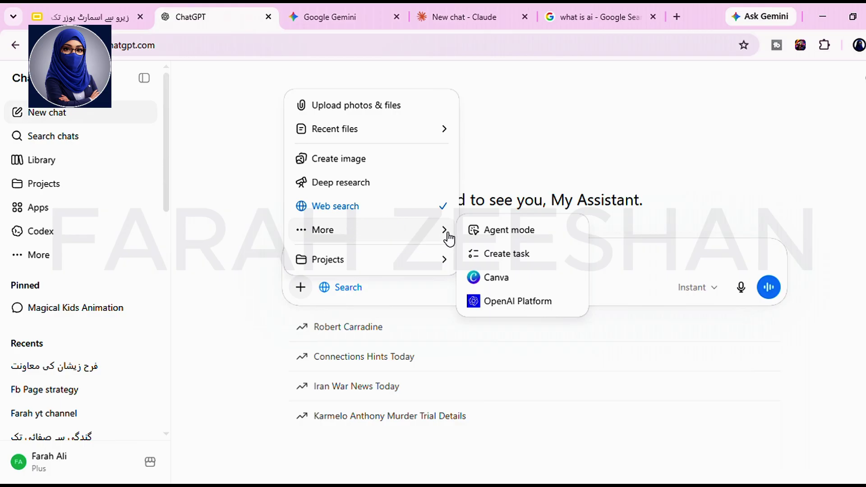
mouse_move(513, 238)
mouse_move(409, 264)
mouse_move(333, 260)
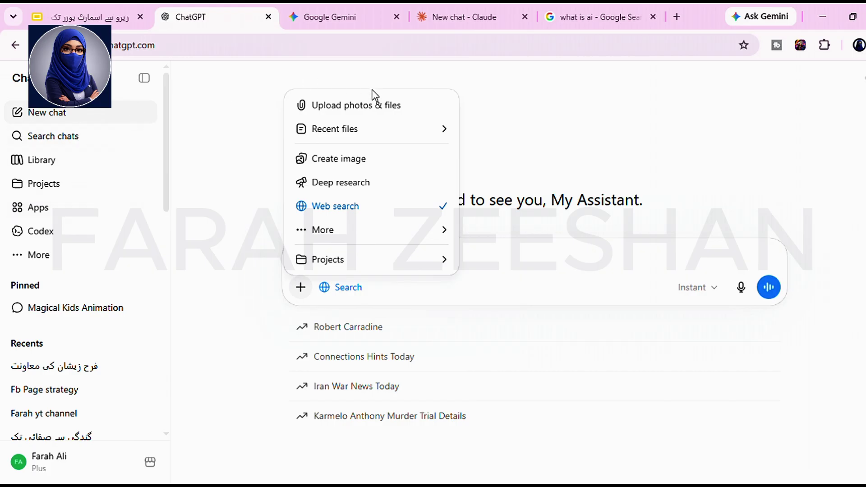
click(248, 234)
- Open the GPTs directory and look through its Featured and Trending sections
click(39, 261)
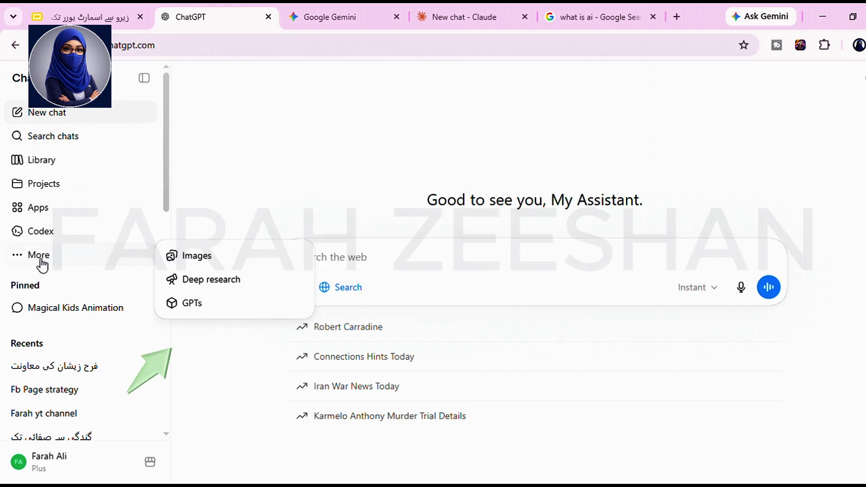
click(211, 311)
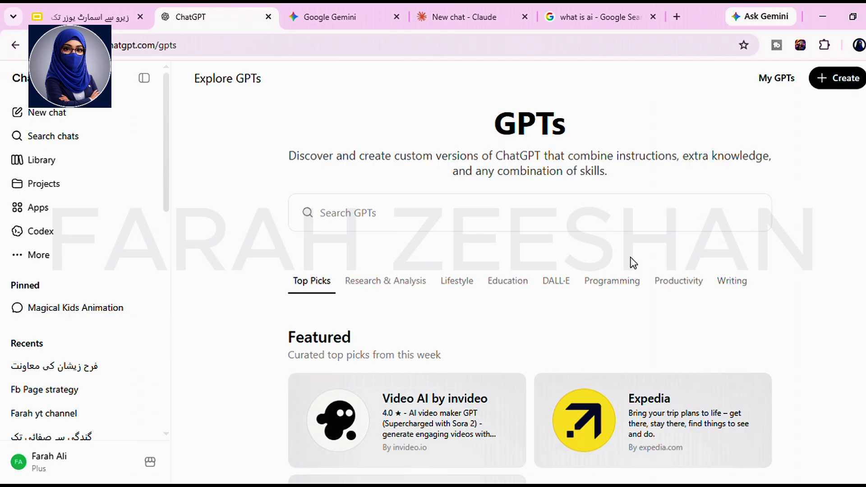
scroll(634, 263, down, 2)
scroll(634, 263, down, 1)
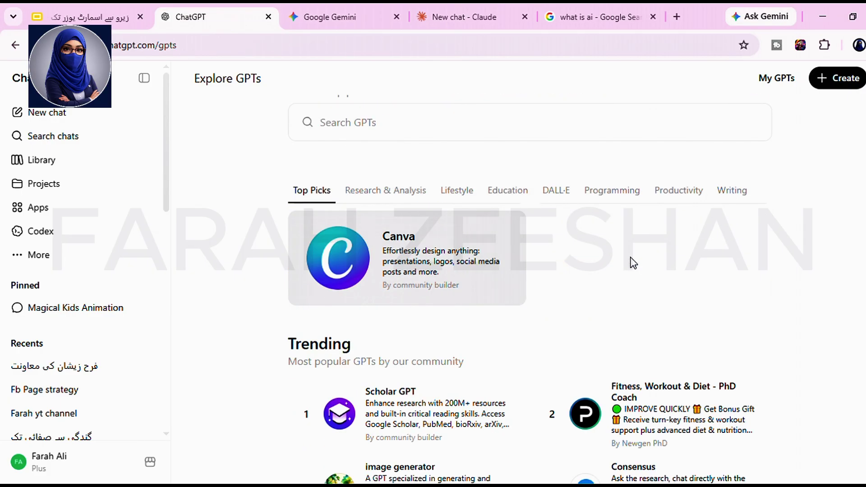
scroll(634, 264, up, 2)
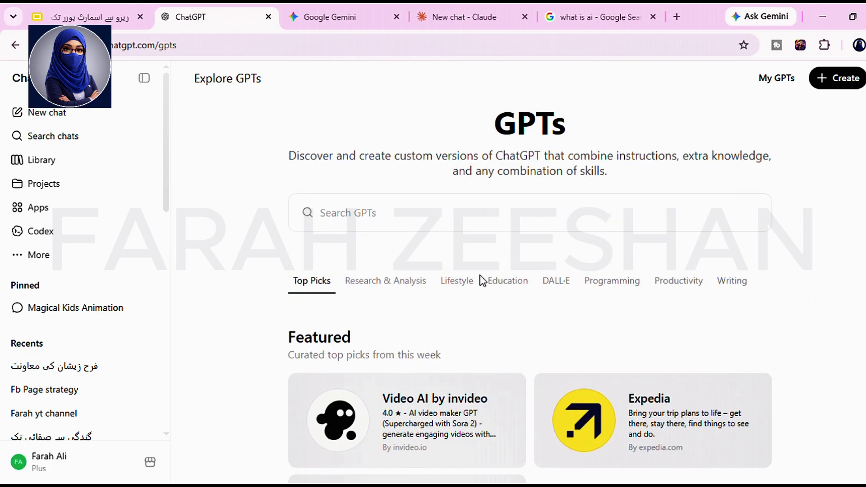
- Search the GPTs directory for "food" and look through the results
click(367, 213)
scroll(454, 335, down, 2)
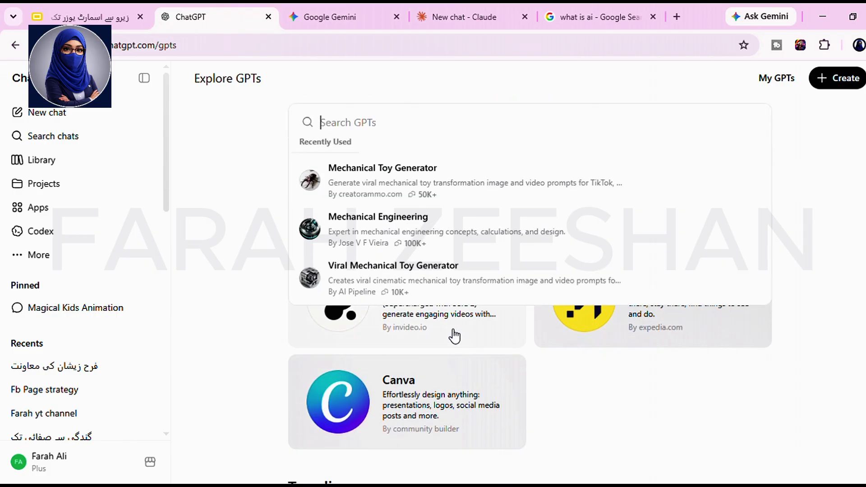
scroll(454, 335, up, 2)
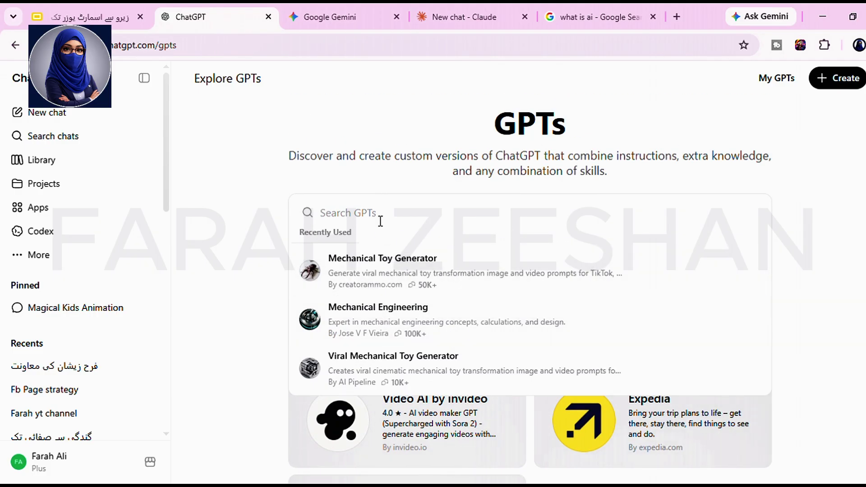
text(food)
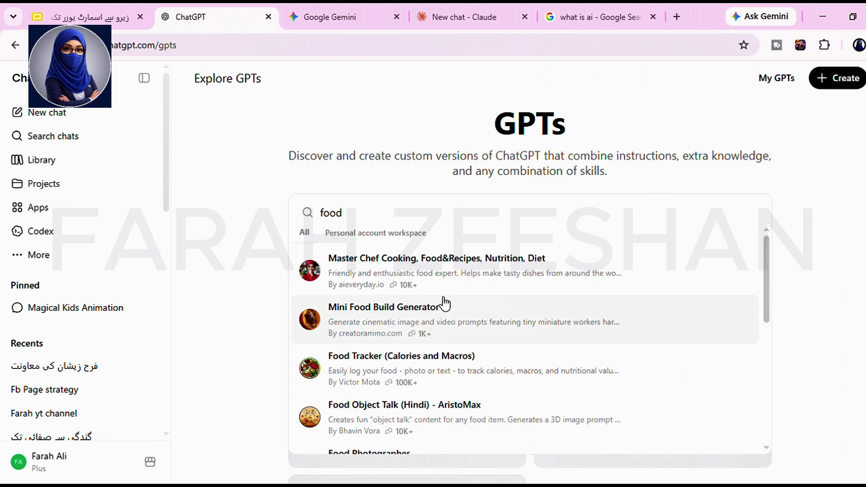
scroll(436, 316, down, 4)
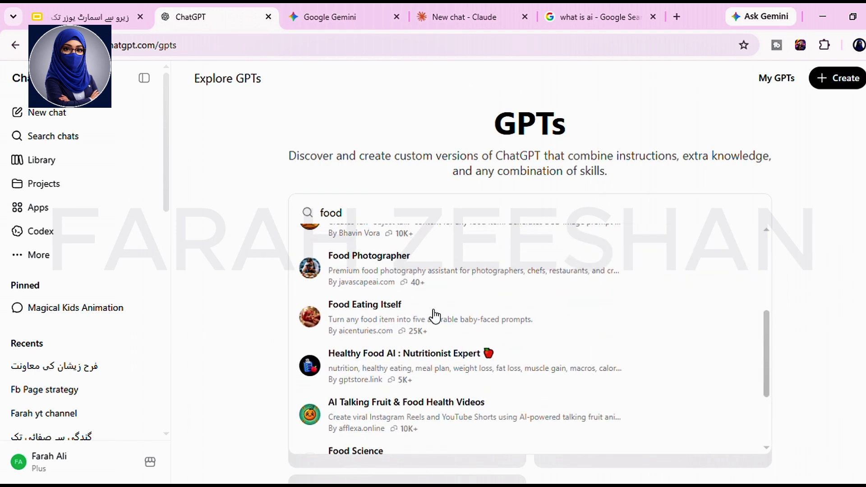
scroll(434, 316, down, 2)
- Open the Food Science GPT's details and review its description, conversation starters, capabilities and ratings
click(411, 344)
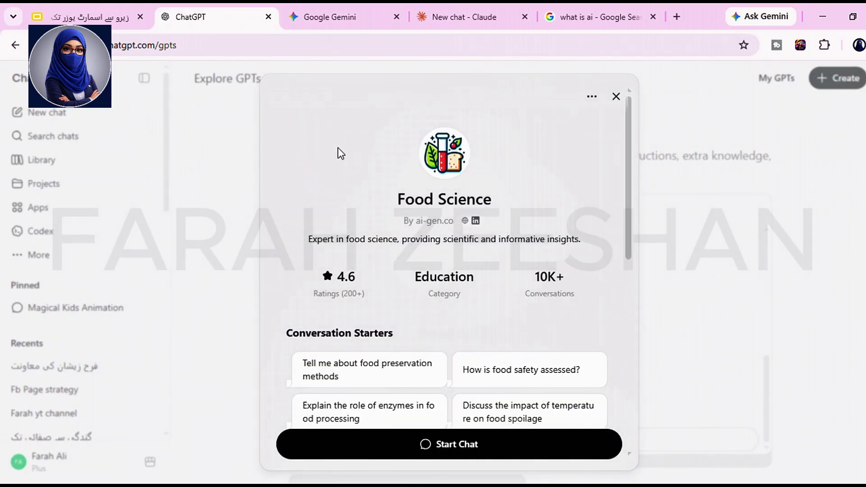
scroll(497, 257, down, 2)
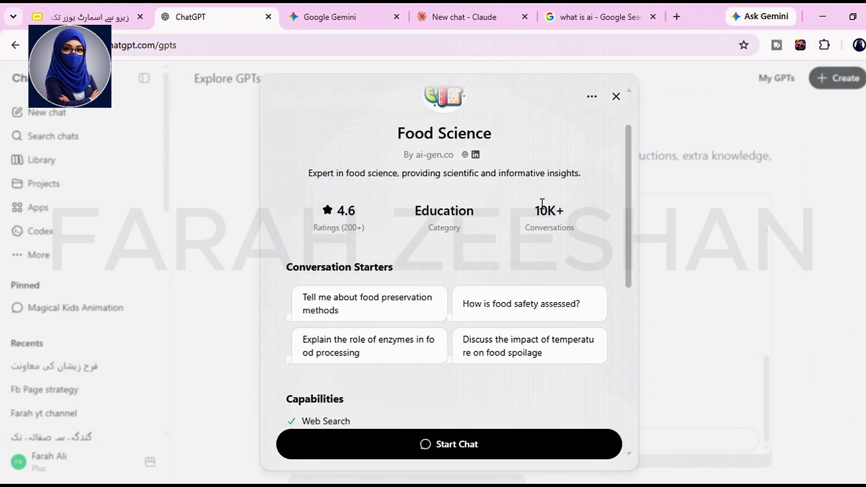
scroll(482, 144, up, 2)
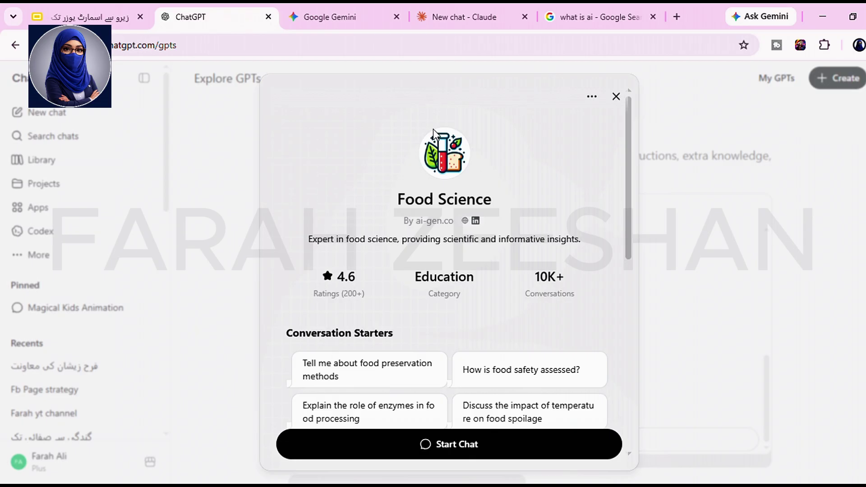
scroll(397, 257, down, 8)
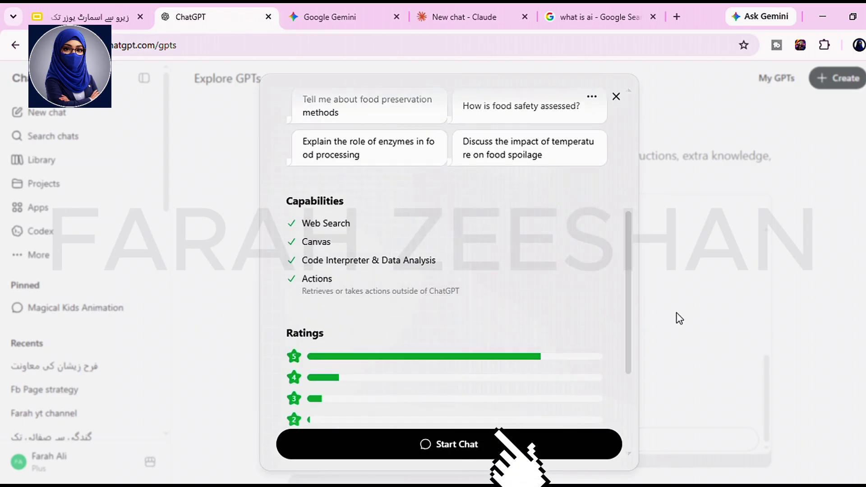
- Start a chat with the Food Science GPT using the conversation starter "Tell me about food preservation methods"
click(503, 446)
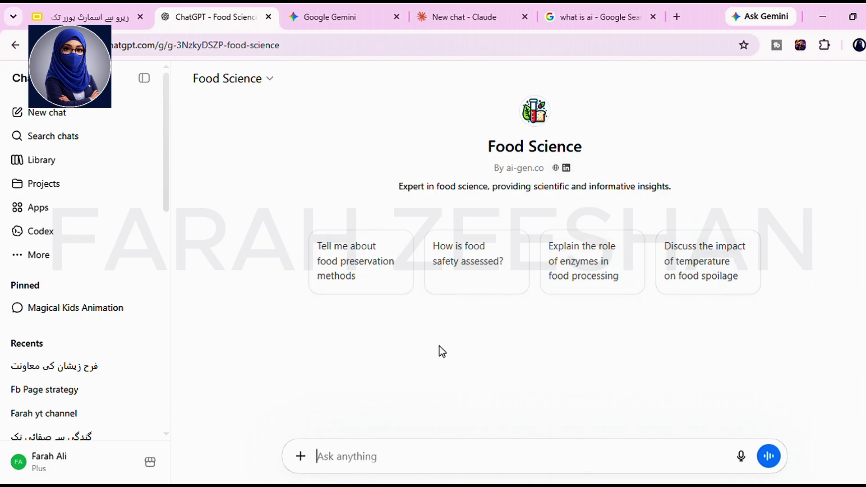
click(350, 273)
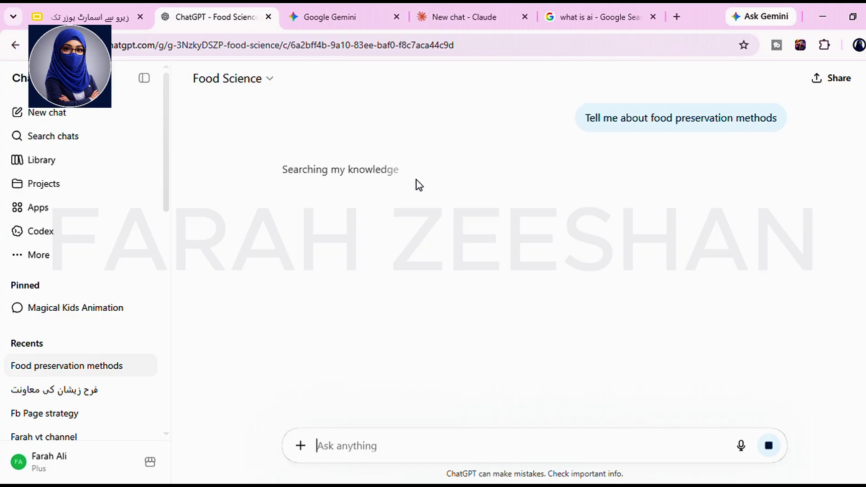
click(85, 117)
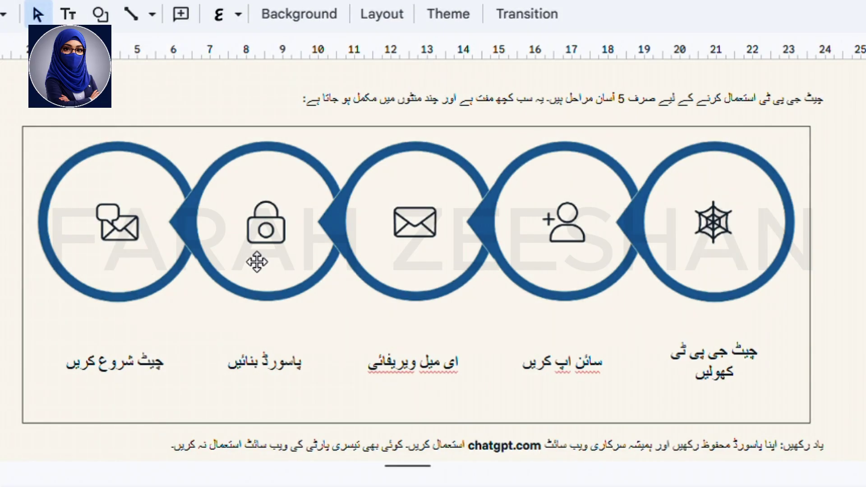
- Read the Google Slides presentation's slides on ChatGPT sign-up steps, benefits and the five principles of writing good prompts
scroll(122, 293, down, 15)
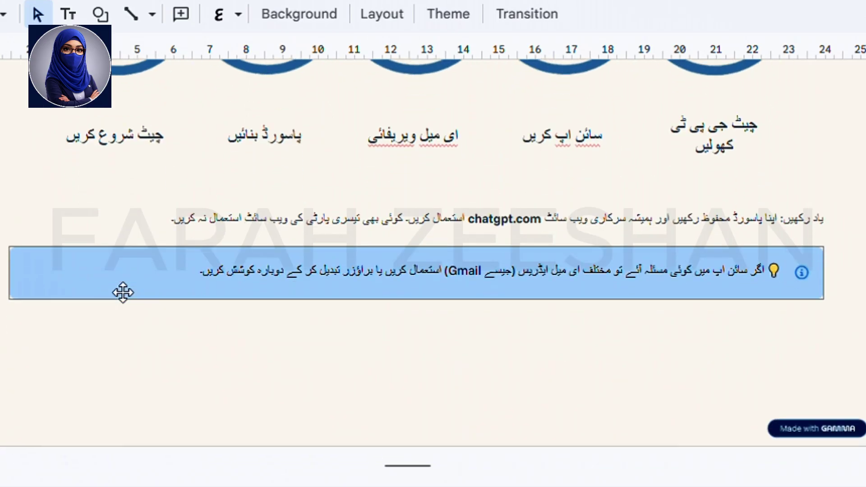
scroll(123, 292, down, 2)
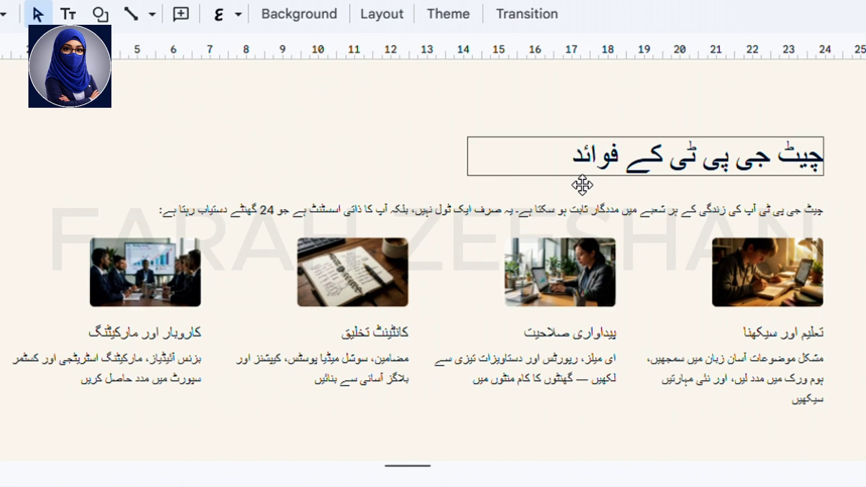
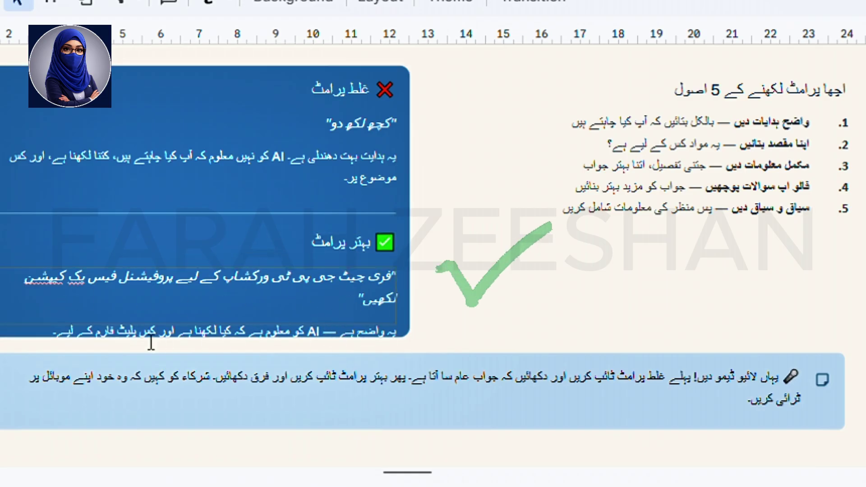
scroll(484, 322, up, 2)
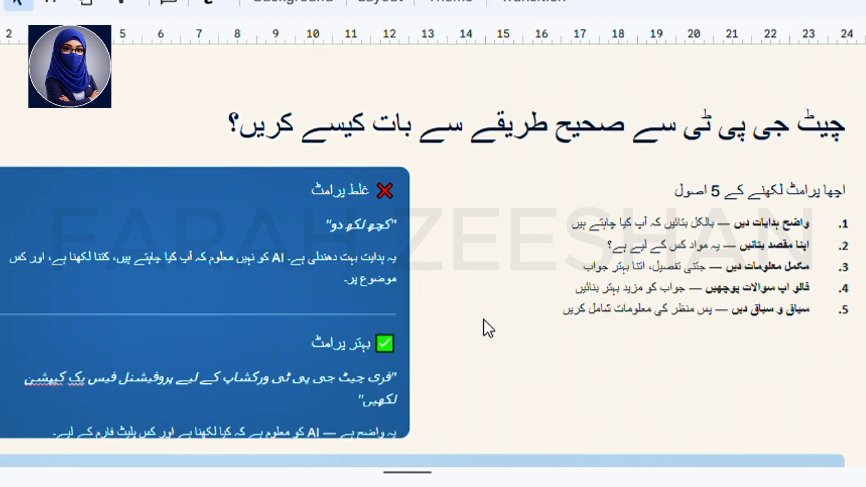
click(484, 320)
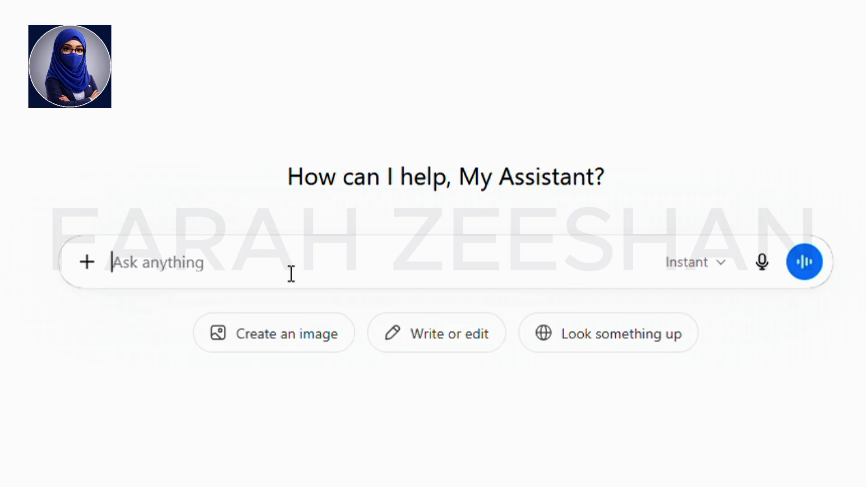
- Send the message "mj ek prompt likh kr do" in the empty ChatGPT chat
text(mj ek )
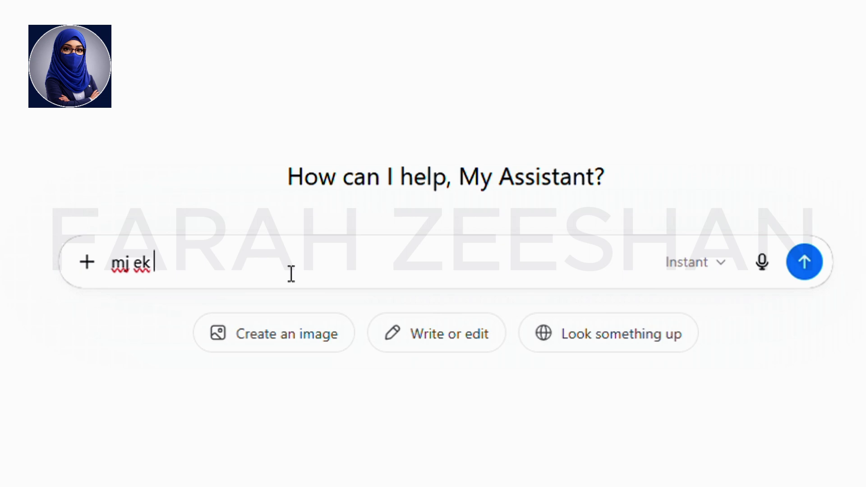
text(prompt likh kr do)
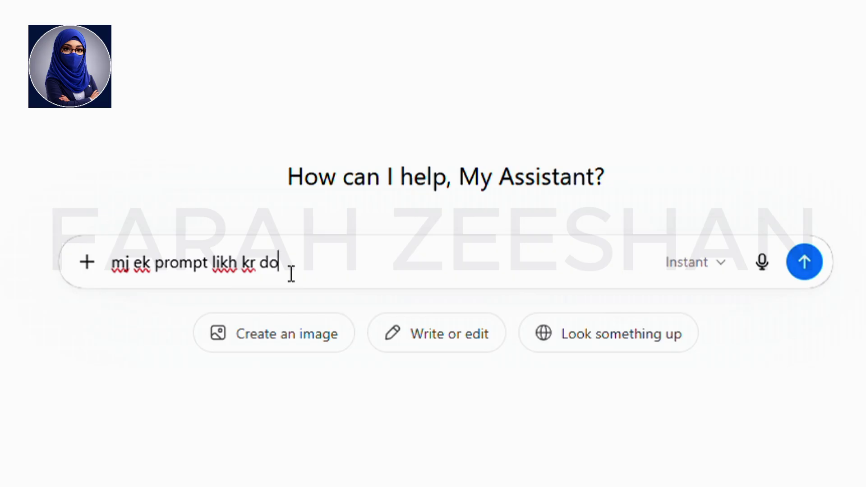
key(Return)
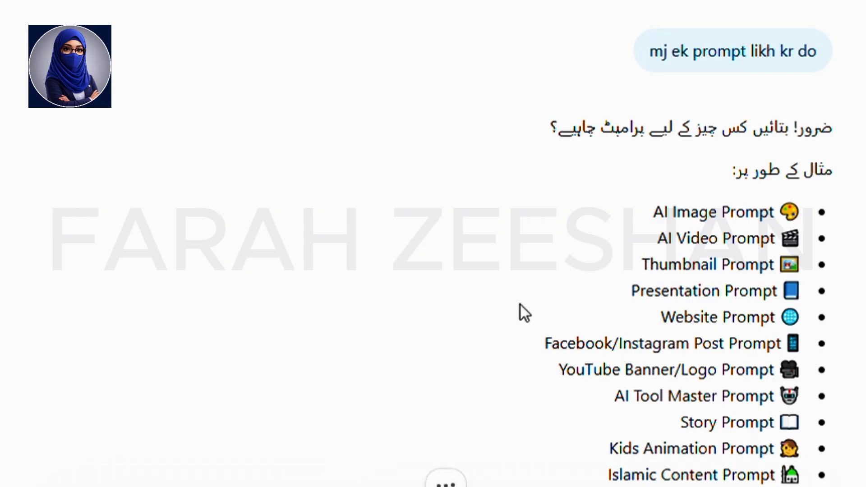
- Read the reply to the general prompt request, including its list of prompt types and example requests
scroll(520, 305, down, 6)
scroll(520, 305, up, 6)
scroll(520, 305, down, 3)
scroll(822, 189, up, 3)
mouse_move(731, 71)
scroll(715, 268, down, 3)
scroll(715, 273, up, 3)
scroll(729, 181, down, 6)
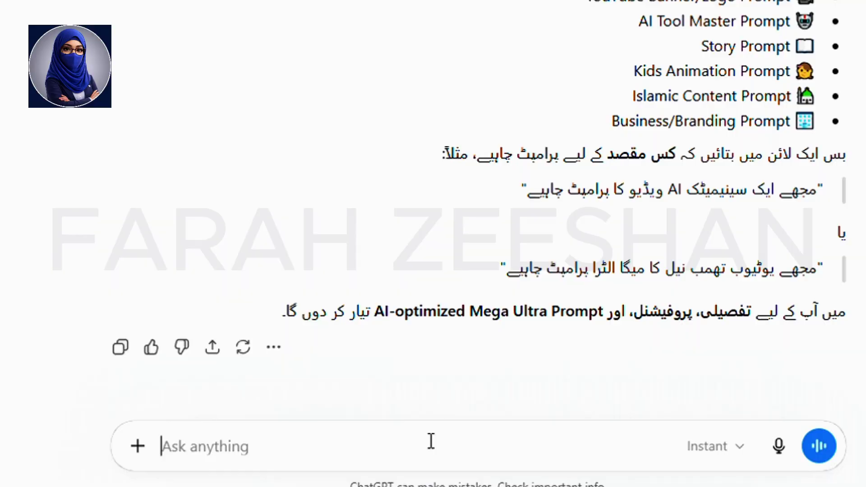
- Send the follow-up "mj ek kids story ki image bnana hi mj usk liye animate style me prompt likh kr do"
text(mi i)
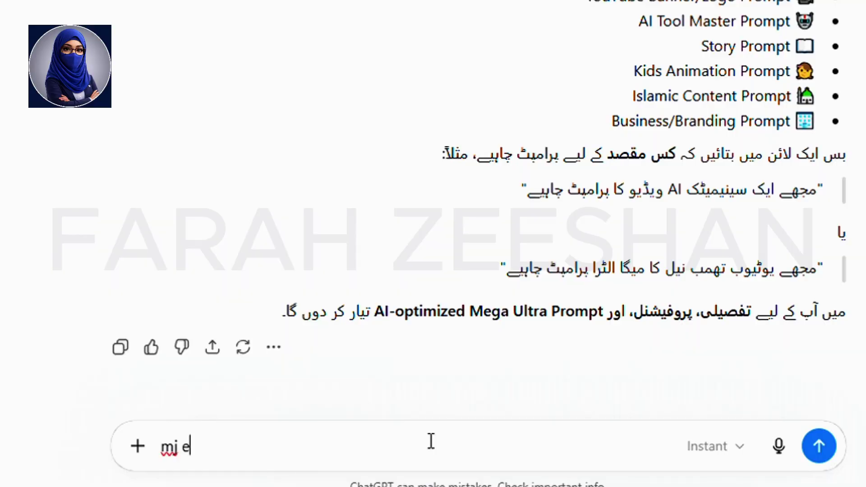
text(k kids)
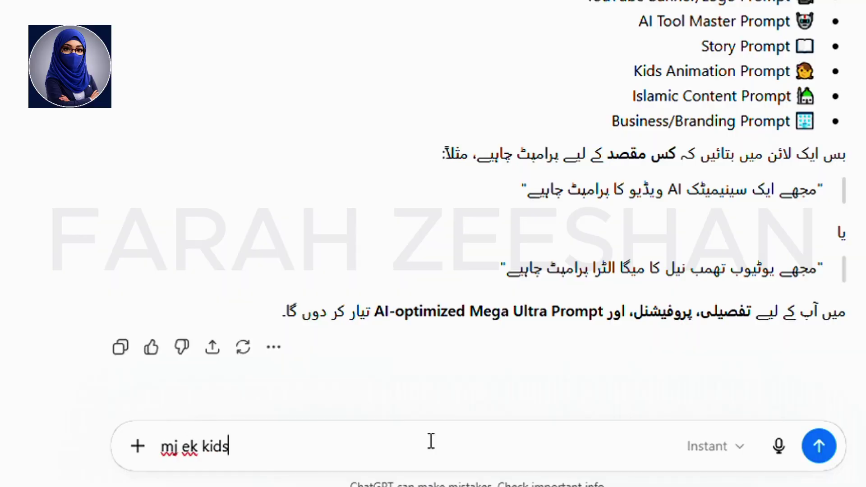
text(ktori)
key(BackSpace)
key(BackSpace)
text(y ki image bnan)
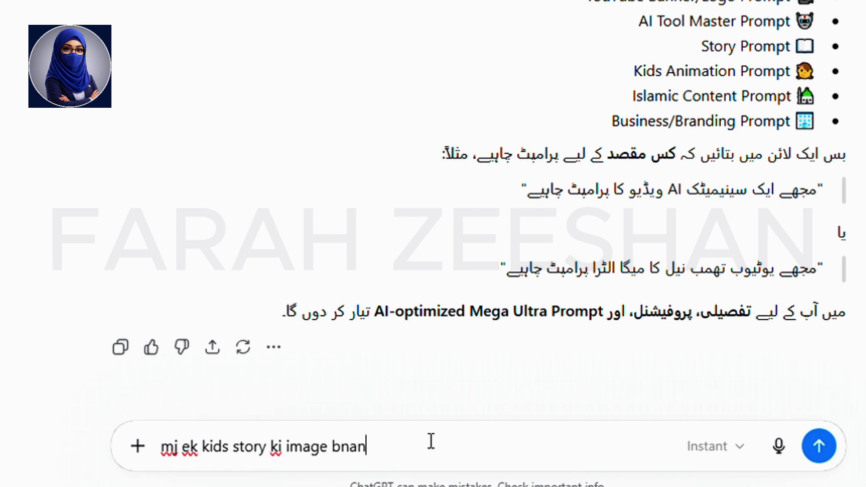
text(a hi mj us)
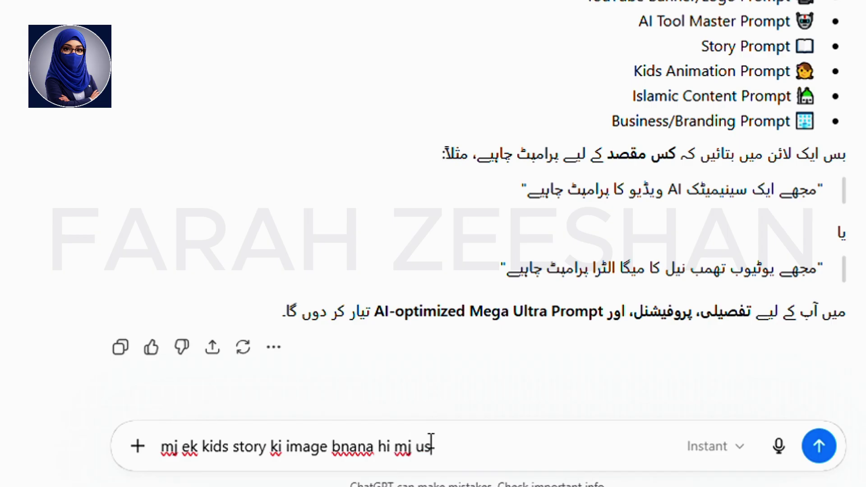
text(k liye animate sty)
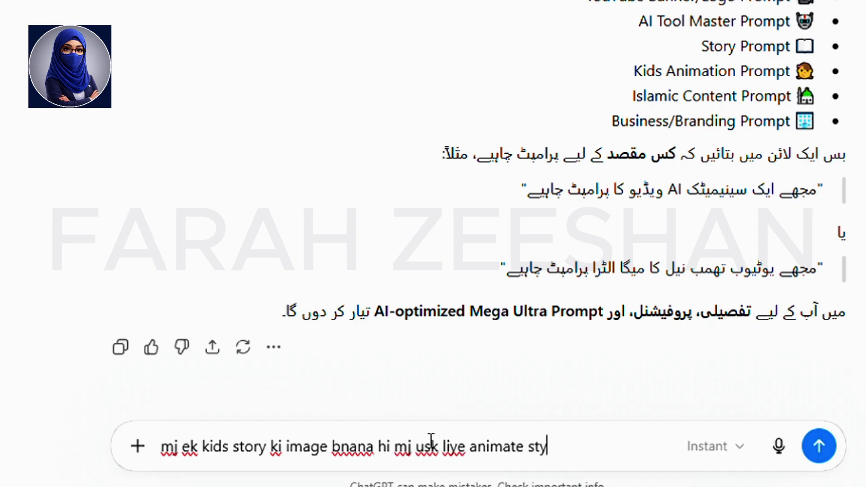
text(ele me prom)
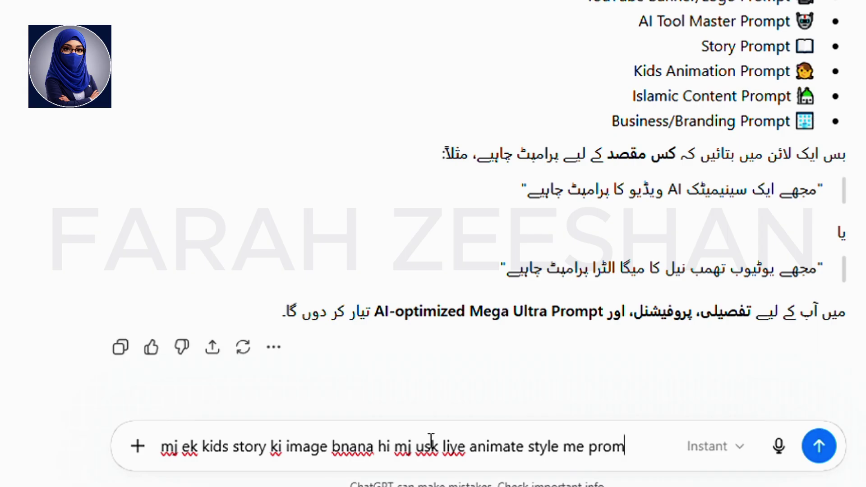
text(pt likh kr do)
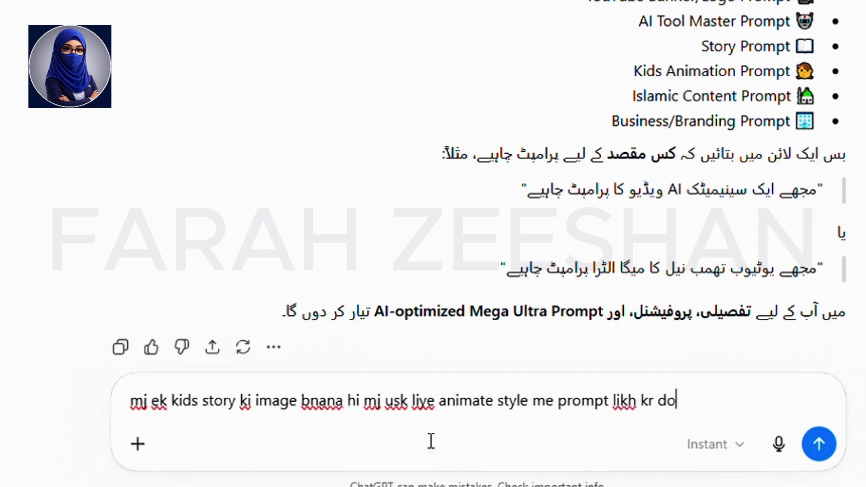
key(Return)
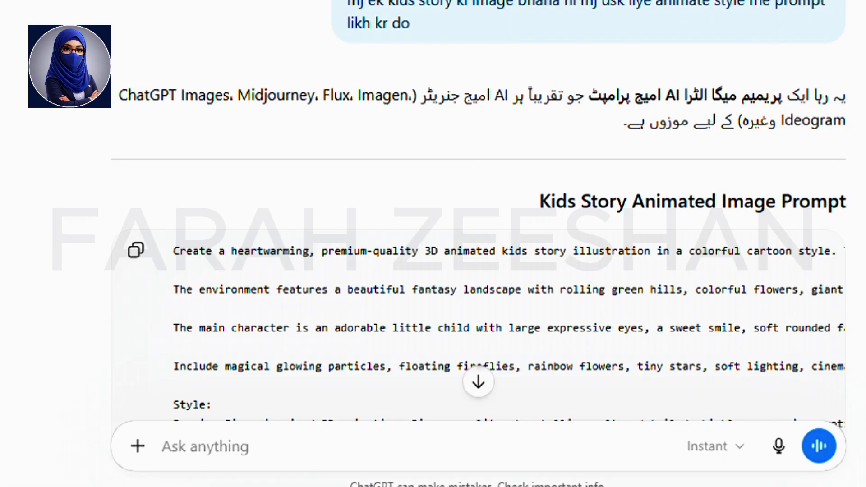
- Review the generated kids story image prompt, from its scene description to the negative prompt and story variations
scroll(524, 203, down, 4)
scroll(523, 203, down, 7)
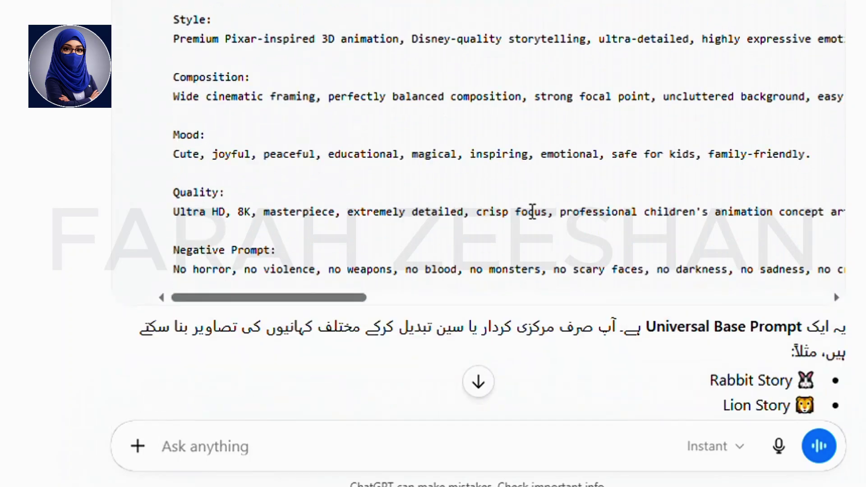
scroll(524, 203, up, 7)
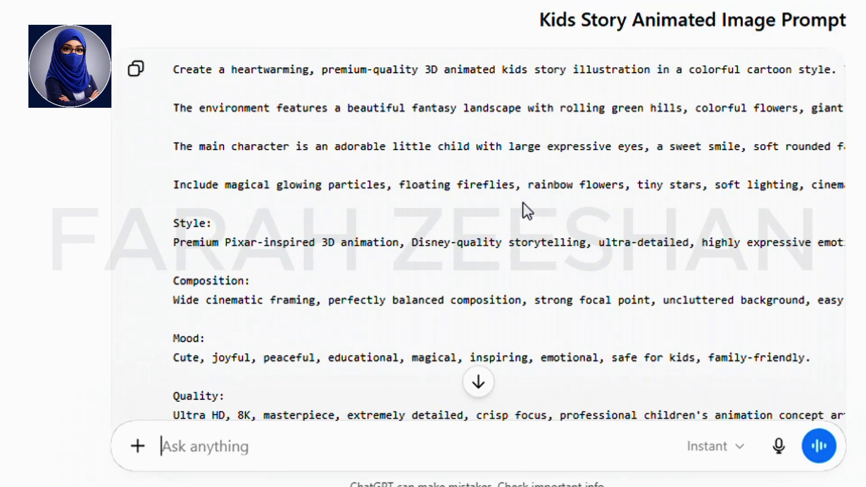
scroll(578, 222, down, 4)
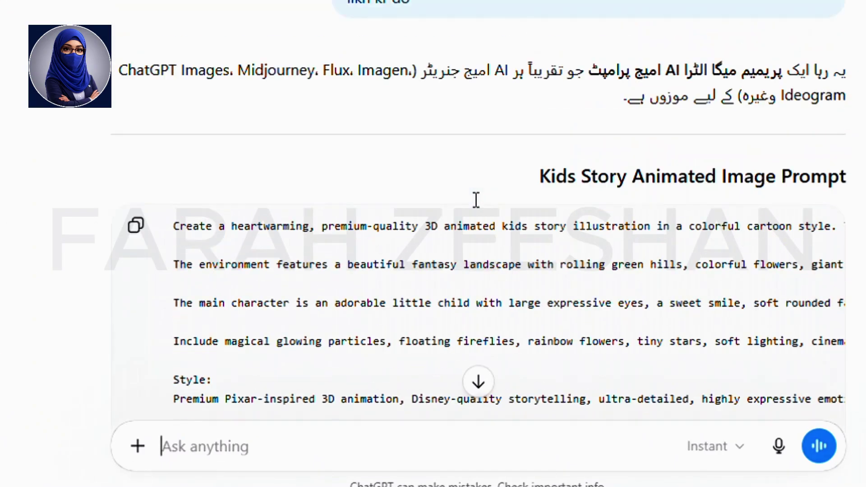
scroll(492, 212, down, 10)
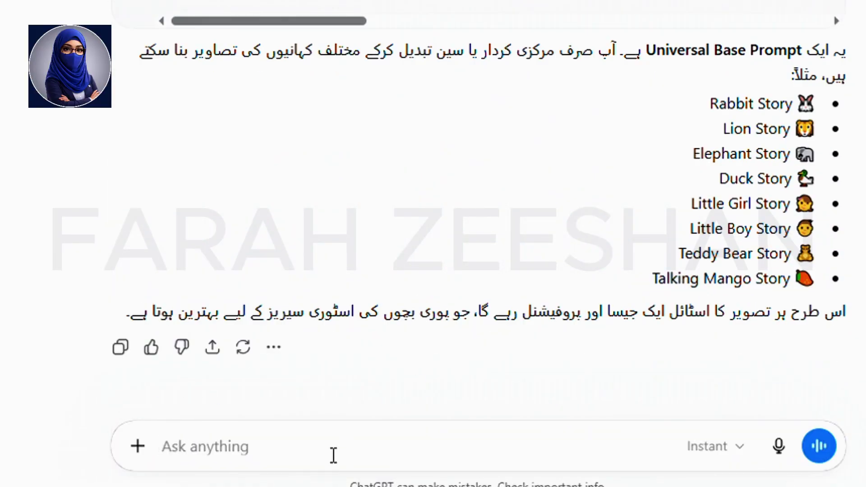
- Ask in Roman Urdu for a detailed prompt for an Urdu YouTube thumbnail of an animal-based, motivational kids story
text(mj ek k)
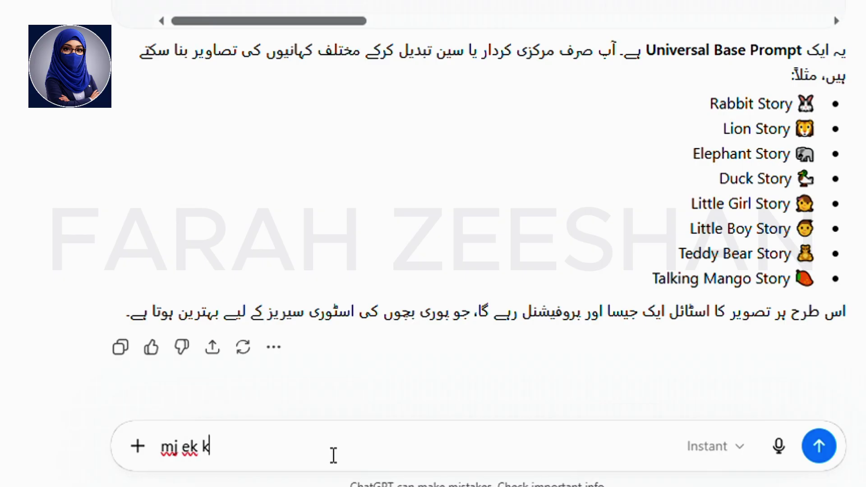
text(id s story jo k )
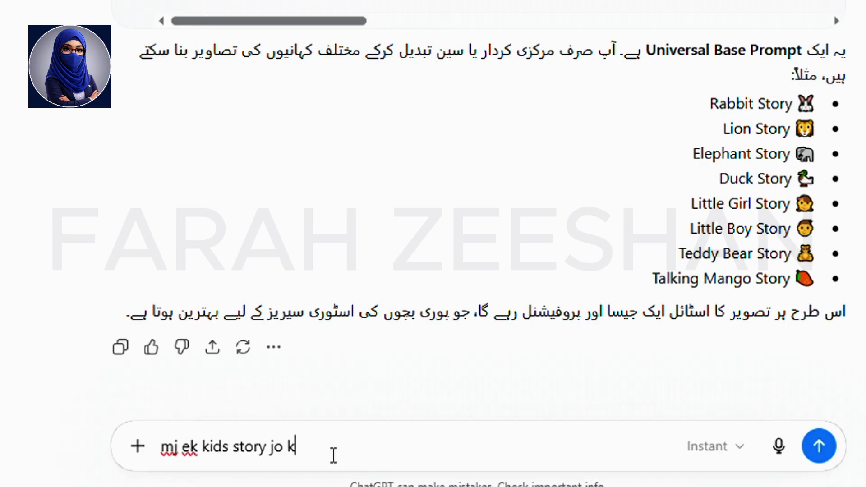
text(animal)
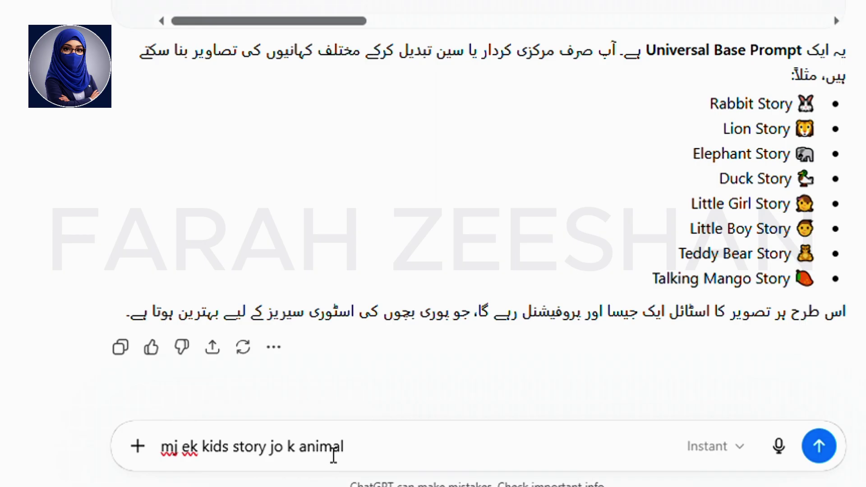
text( based ho)
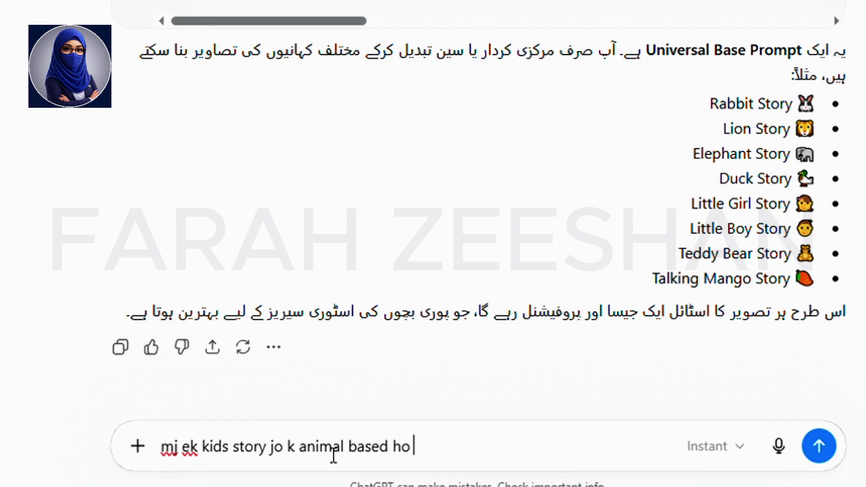
text( or ma)
key(BackSpace)
text(p)
text(otivatu)
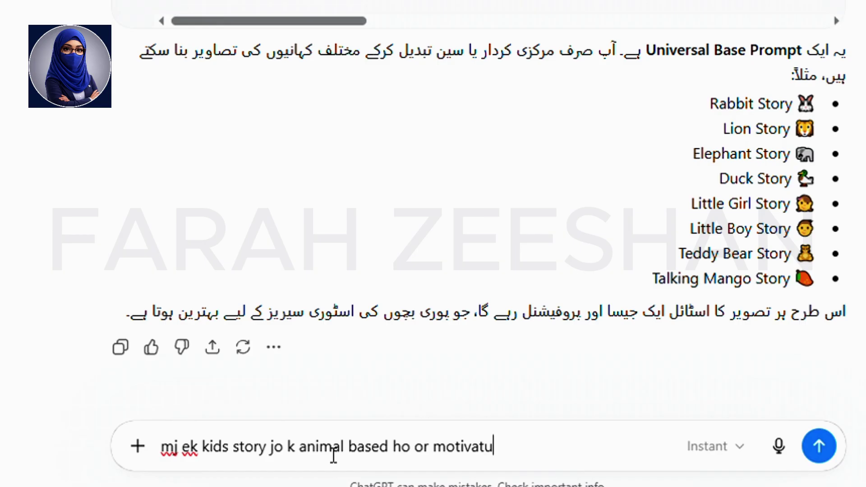
key(BackSpace)
text(ional b ho)
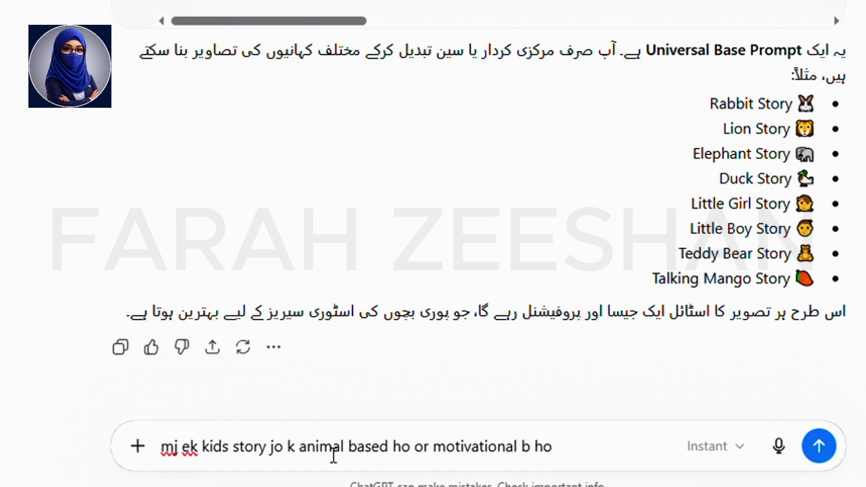
text( to aab mj us k liy)
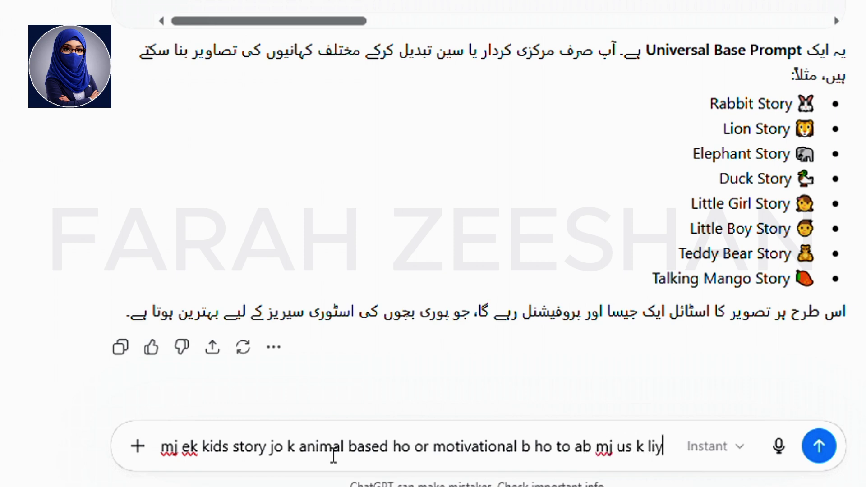
text(e urdu me ek )
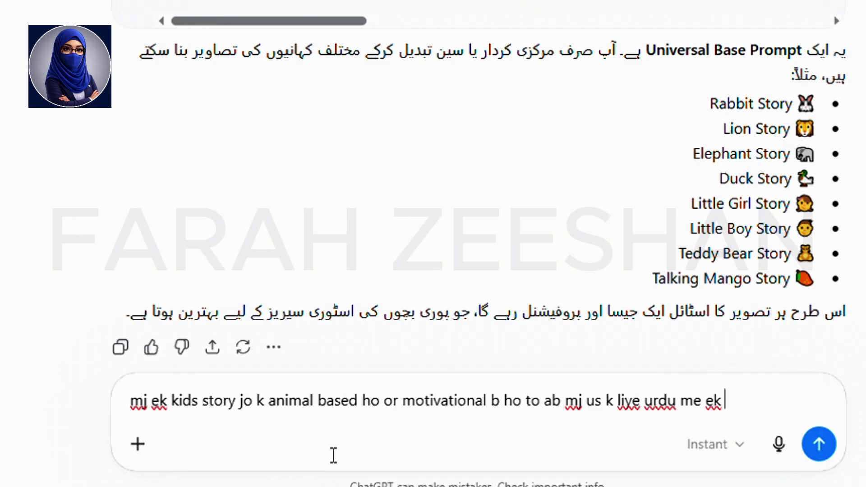
text(thumbnail r)
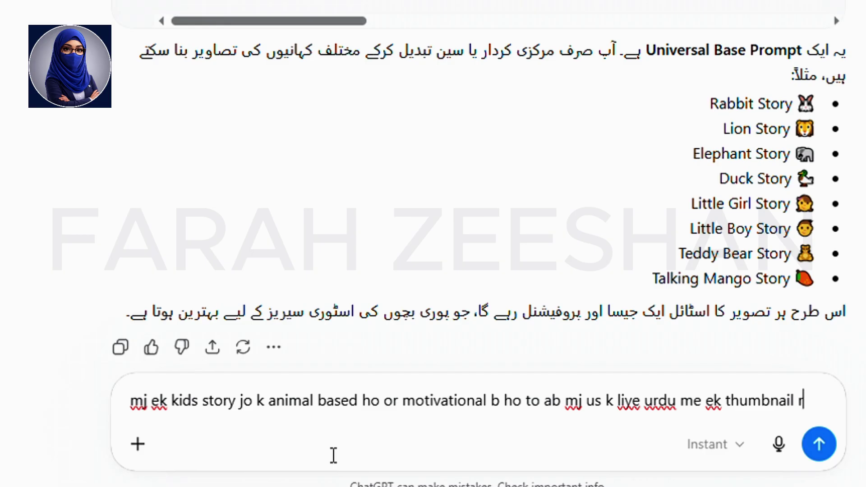
text(eady krna hy)
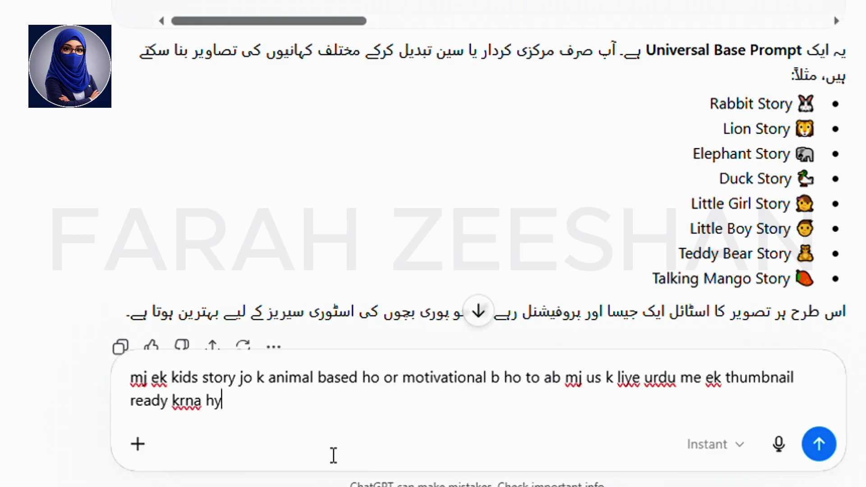
text( yt k li)
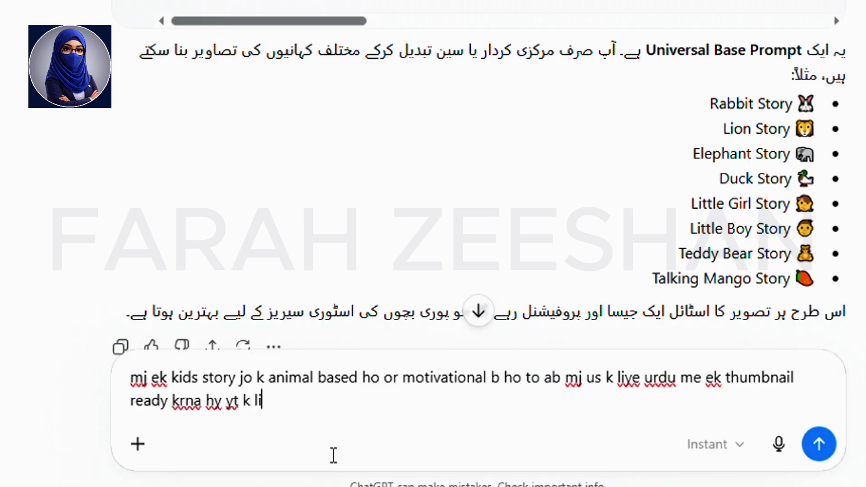
text(ye to mj usk )
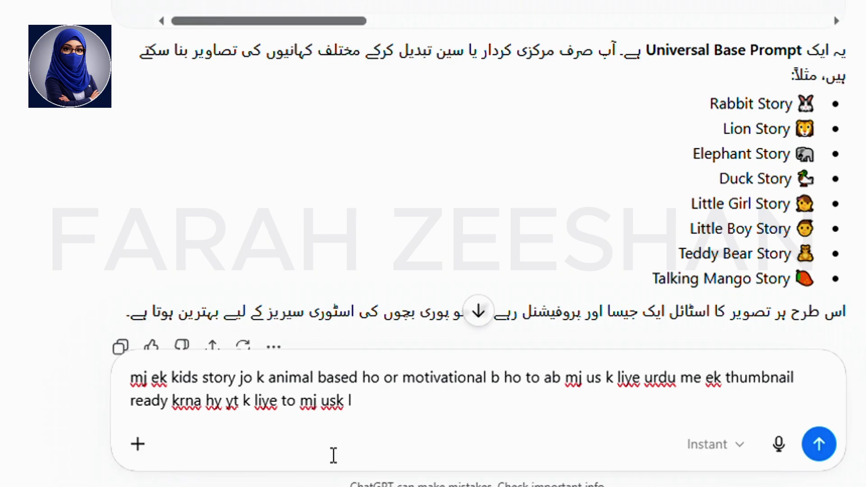
text(lie detailed promt)
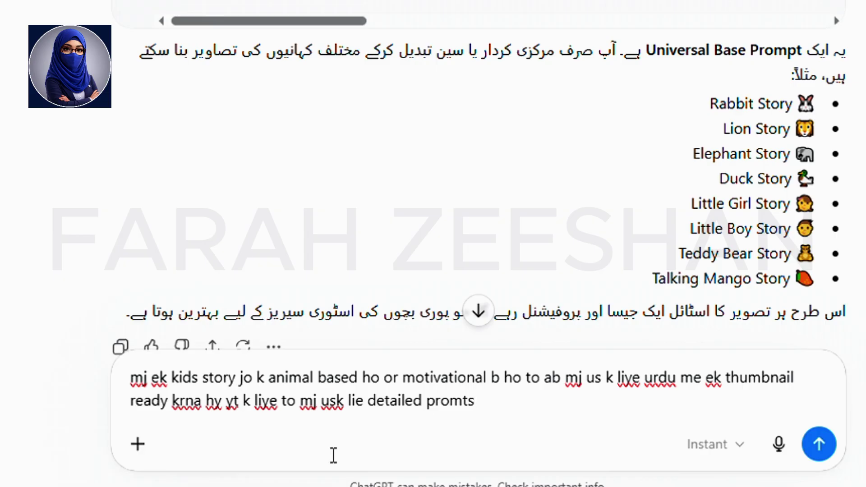
text( likh k)
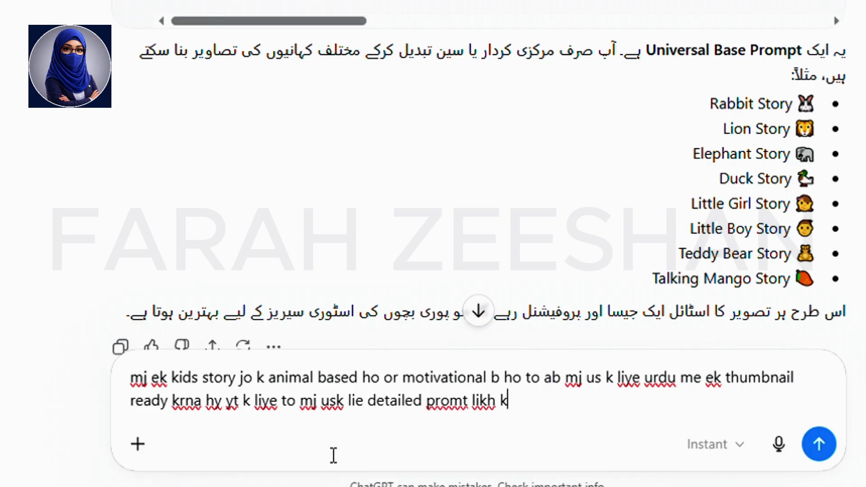
text(r do)
key(Return)
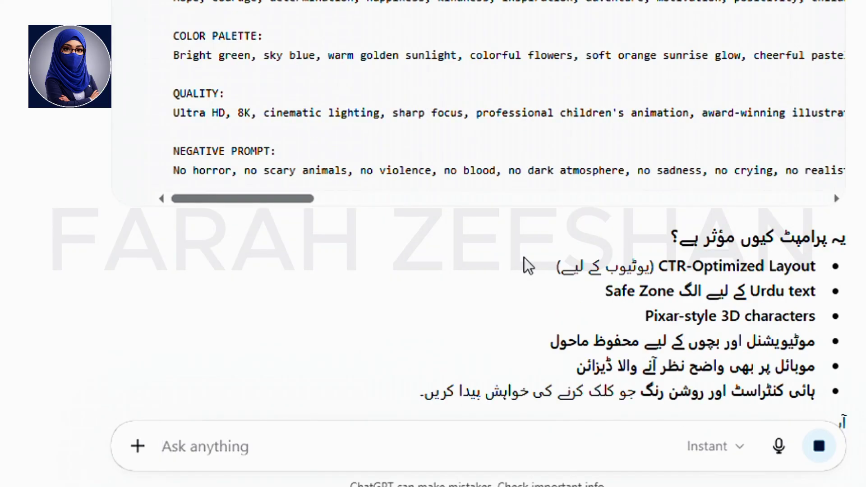
- Review the generated thumbnail prompt's sections, including scene, character design, style, Urdu title, text style, composition and mood
scroll(475, 298, up, 6)
scroll(474, 298, up, 7)
scroll(474, 297, down, 18)
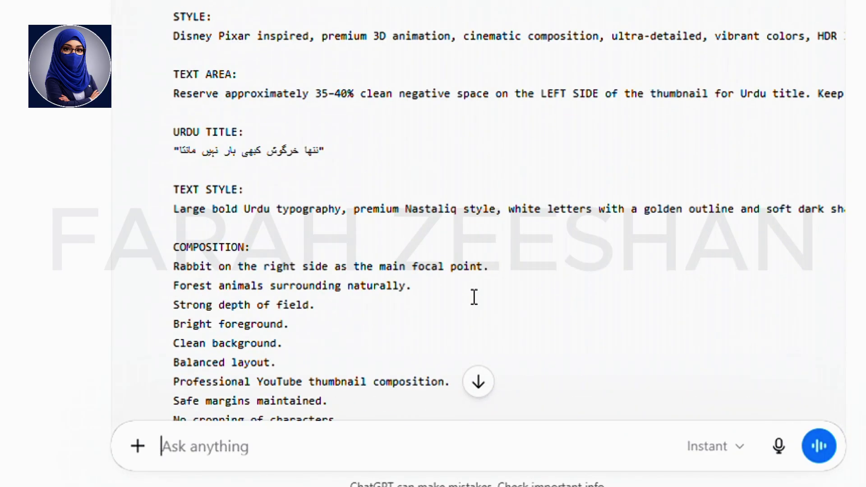
scroll(465, 296, up, 20)
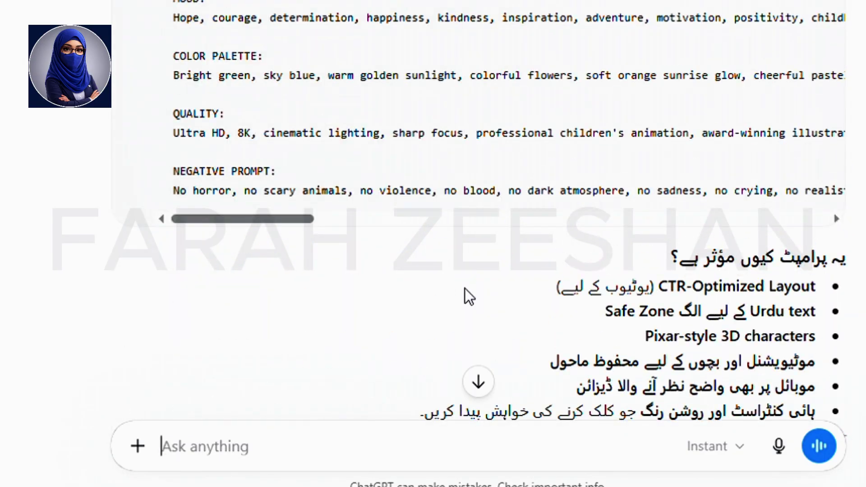
scroll(474, 298, down, 4)
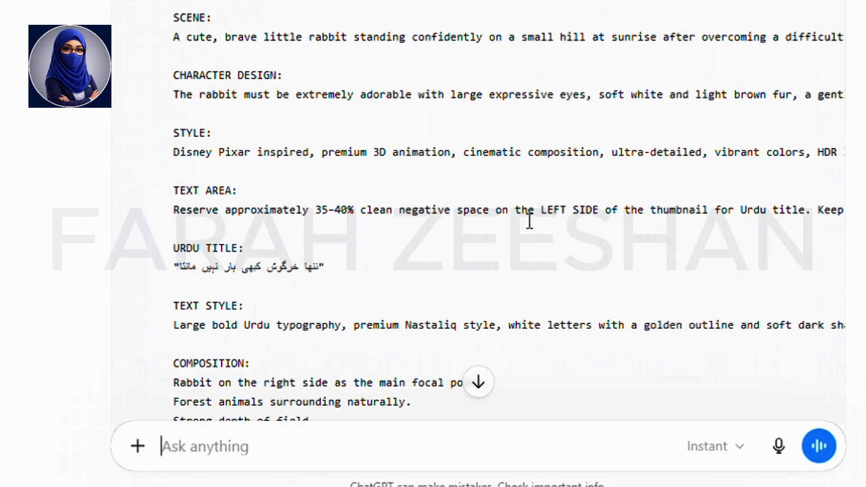
scroll(530, 221, down, 4)
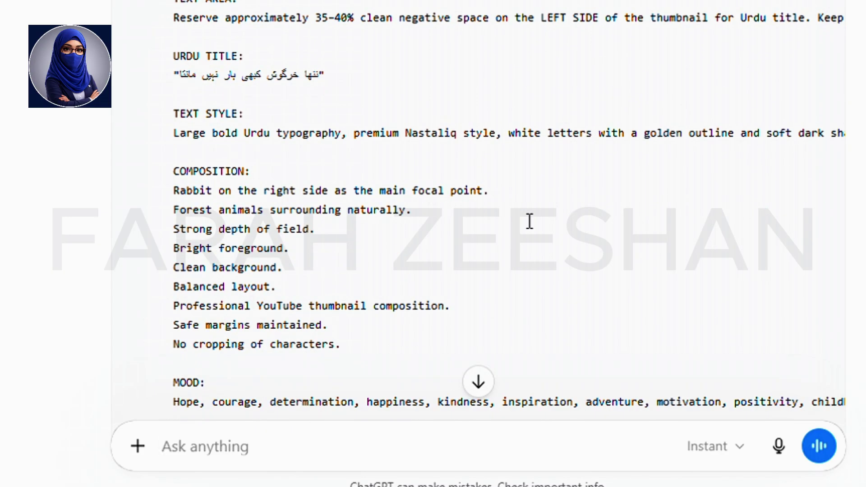
- Go back over the thumbnail request and the generated prompt's Urdu title, composition, color palette, quality and negative prompt sections
scroll(530, 221, up, 12)
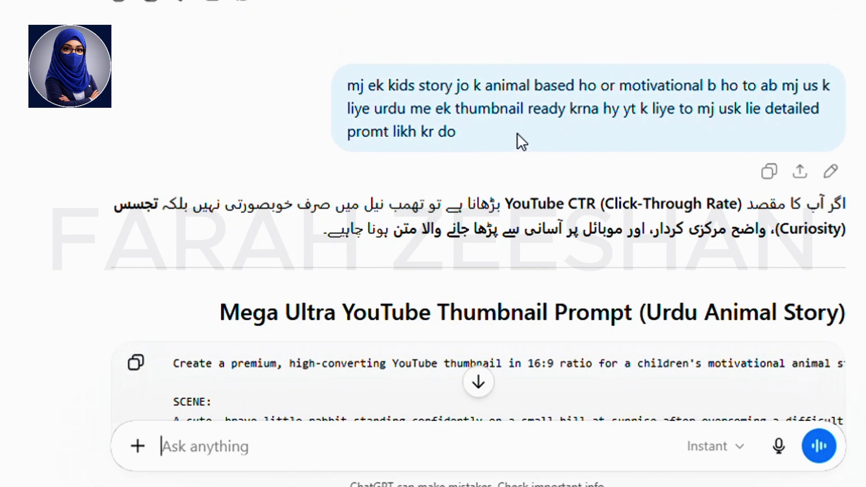
scroll(616, 265, down, 20)
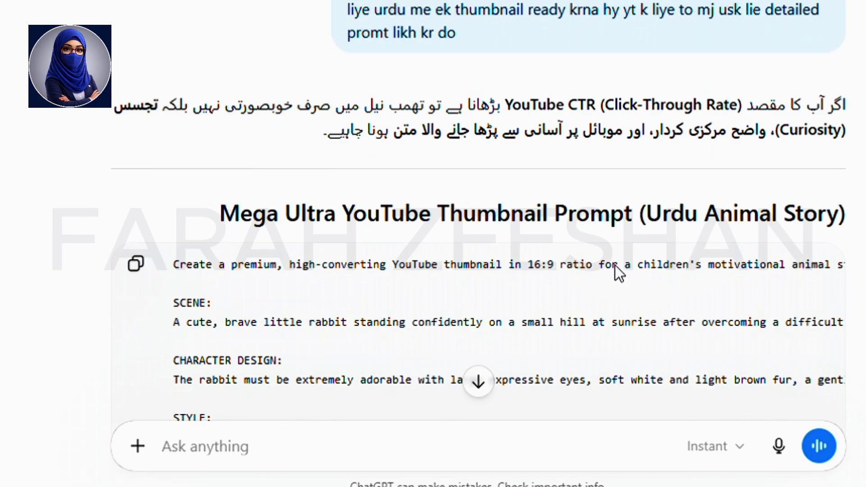
scroll(625, 273, up, 4)
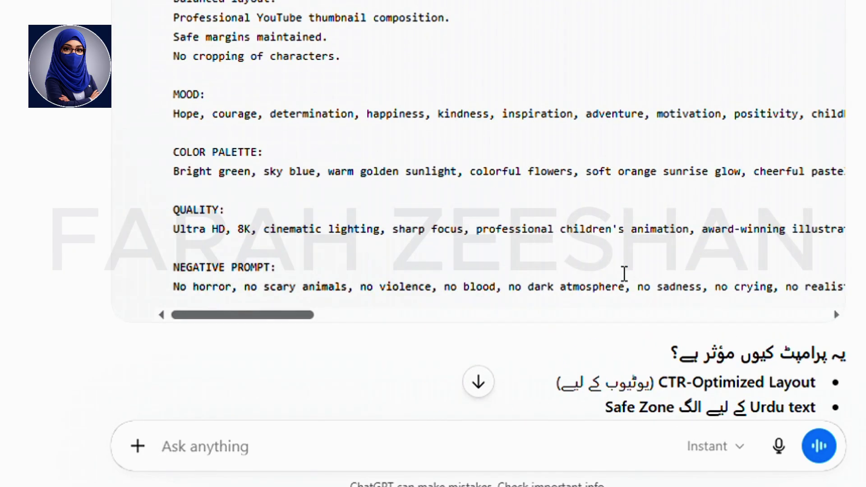
scroll(625, 273, up, 2)
scroll(624, 273, up, 4)
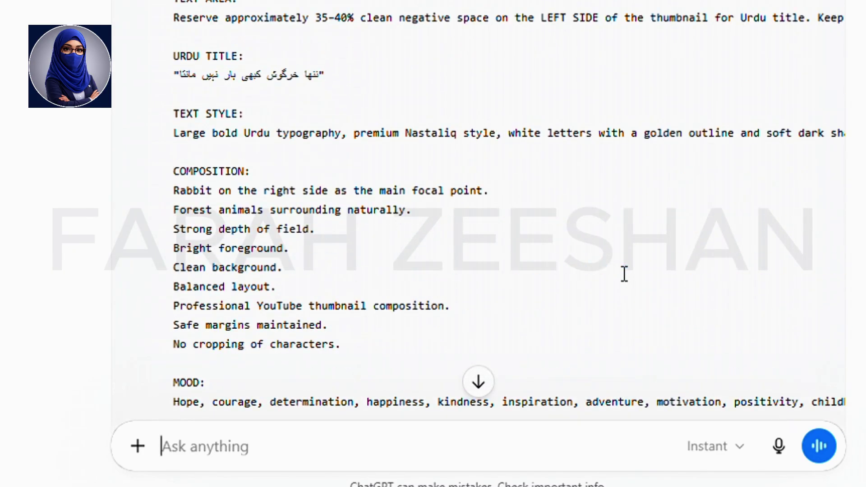
scroll(623, 273, down, 9)
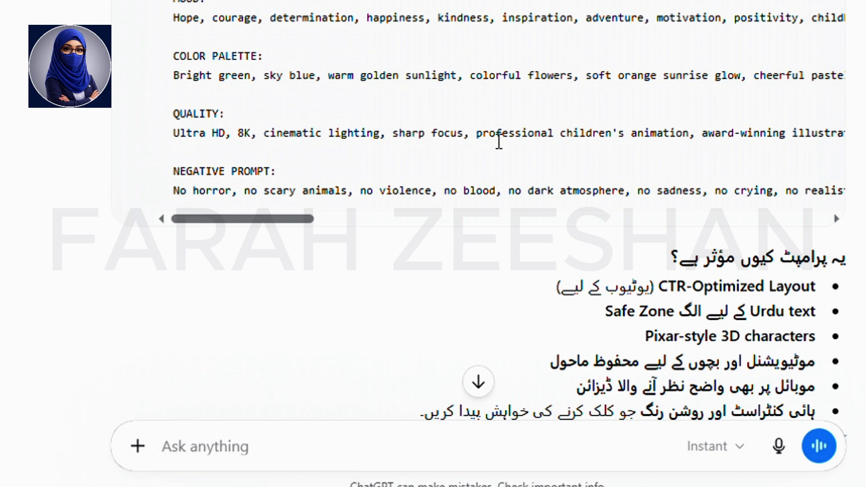
scroll(416, 129, up, 6)
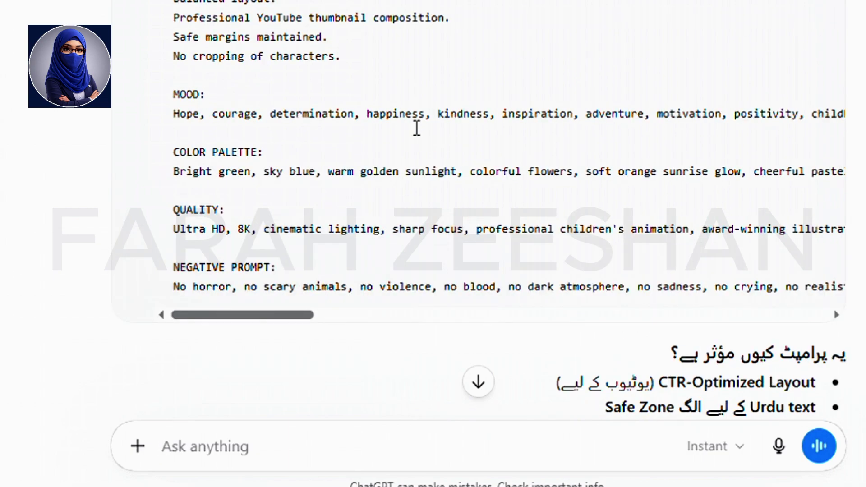
scroll(416, 129, down, 2)
scroll(411, 129, up, 8)
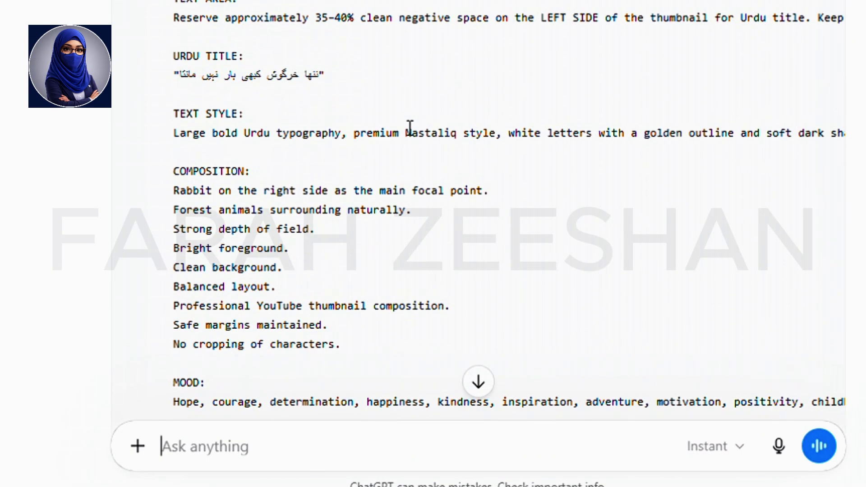
scroll(411, 129, up, 8)
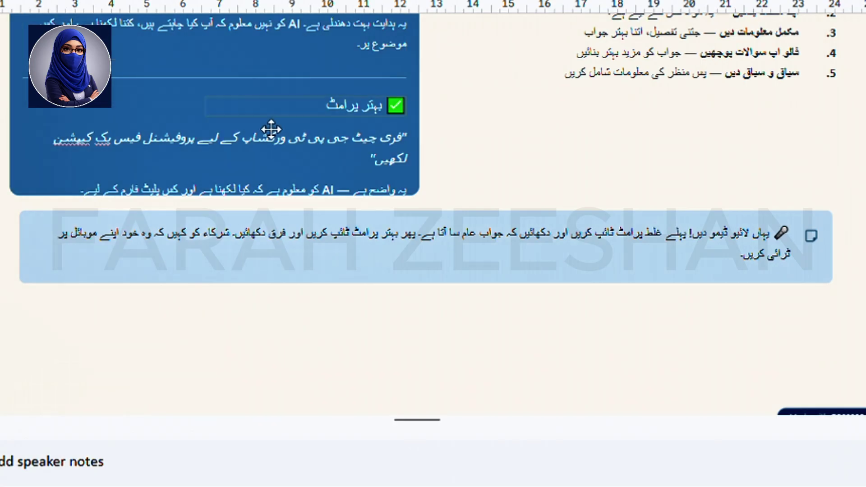
- Switch to the Google Slides presentation and read the prompt comparison, the three prompt levels and the AI Image Generation section
scroll(247, 191, down, 3)
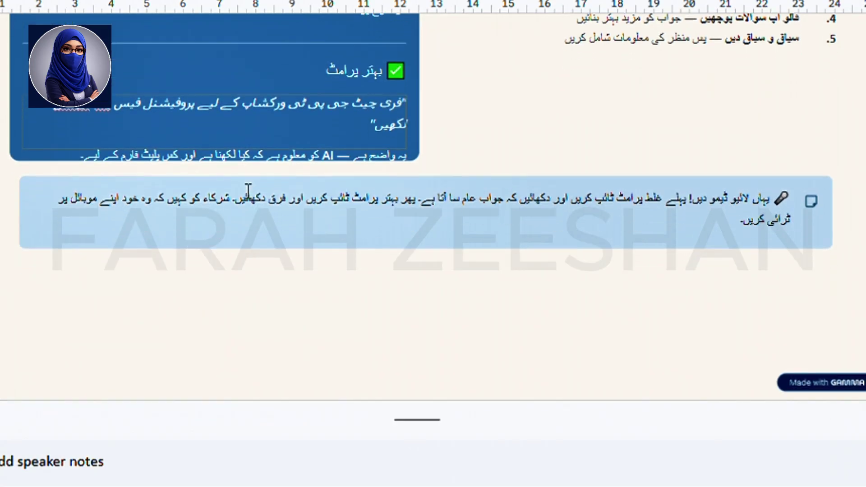
scroll(720, 194, down, 3)
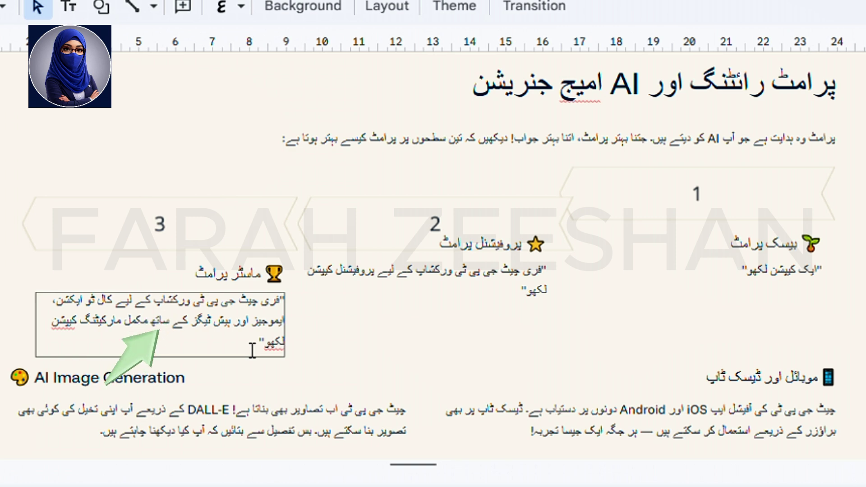
click(396, 334)
scroll(396, 335, down, 2)
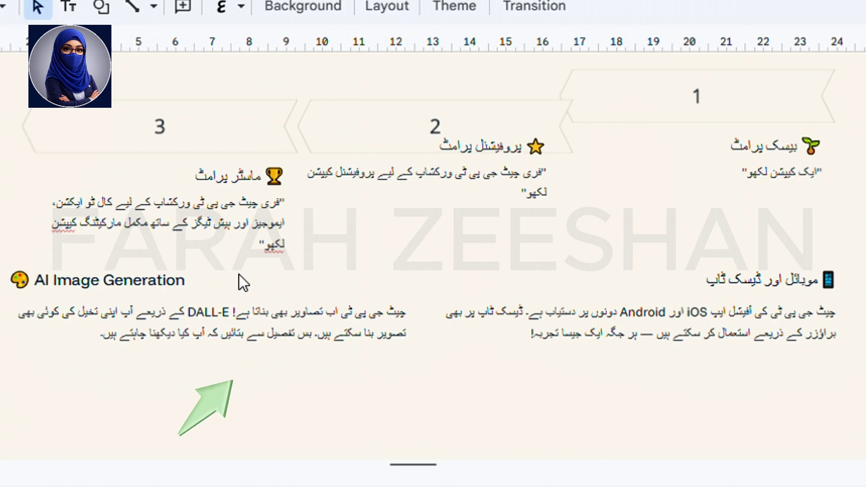
scroll(105, 339, down, 10)
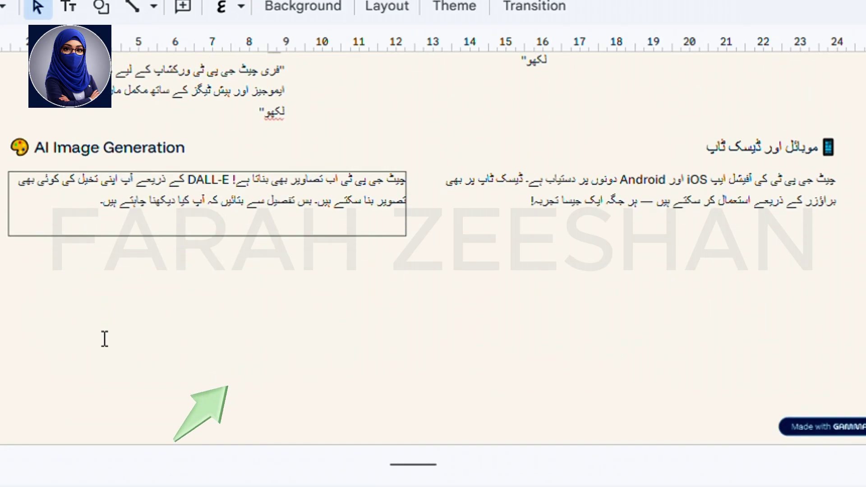
scroll(105, 340, down, 3)
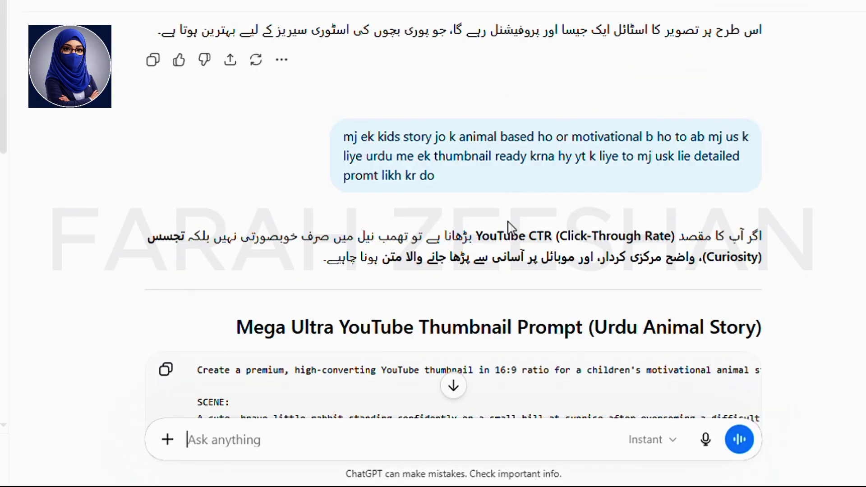
- Switch back to ChatGPT and copy the Kids Story Animated Image Prompt from the earlier reply
scroll(508, 226, down, 5)
scroll(515, 229, up, 20)
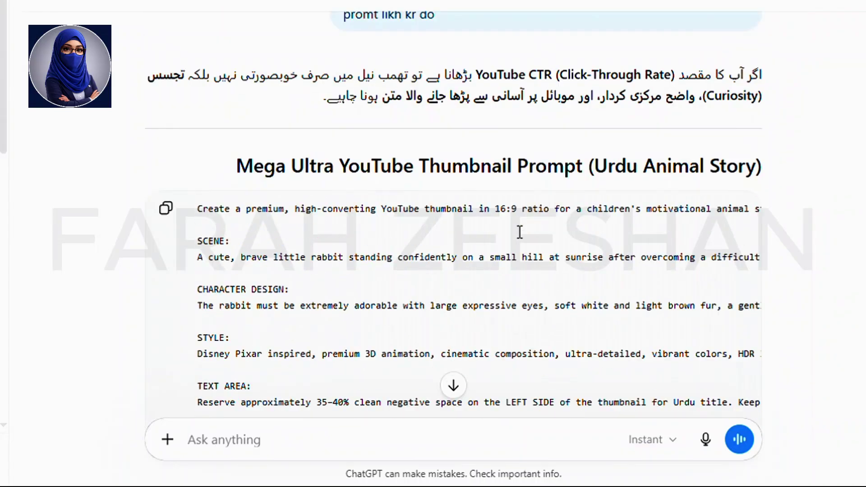
scroll(519, 231, down, 15)
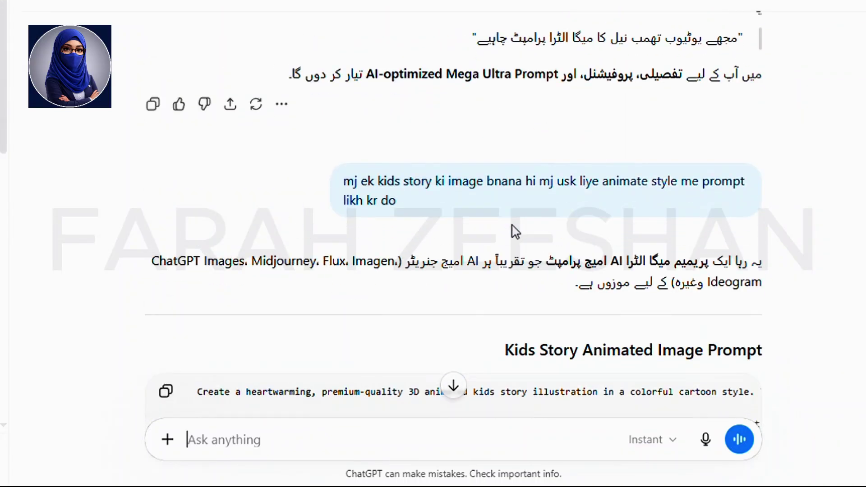
click(167, 150)
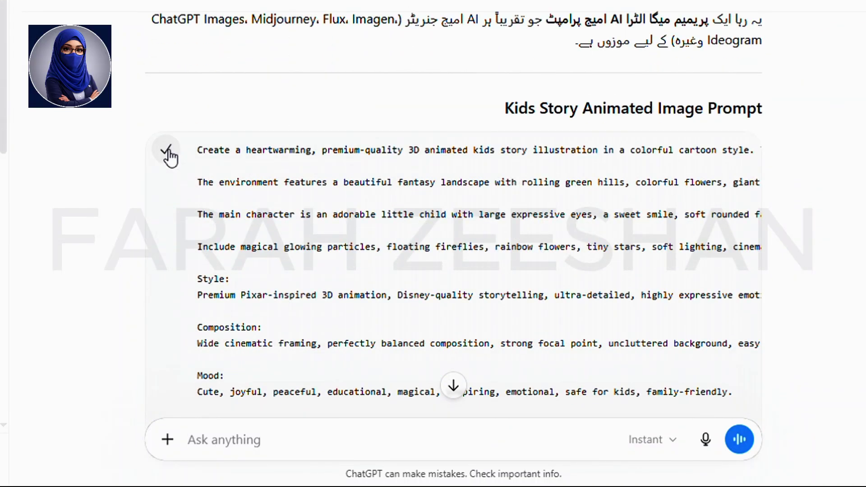
- Look through the kids story prompt's style, composition, mood, quality and negative prompt sections, and copy the prompt again
scroll(454, 303, down, 5)
scroll(454, 303, up, 4)
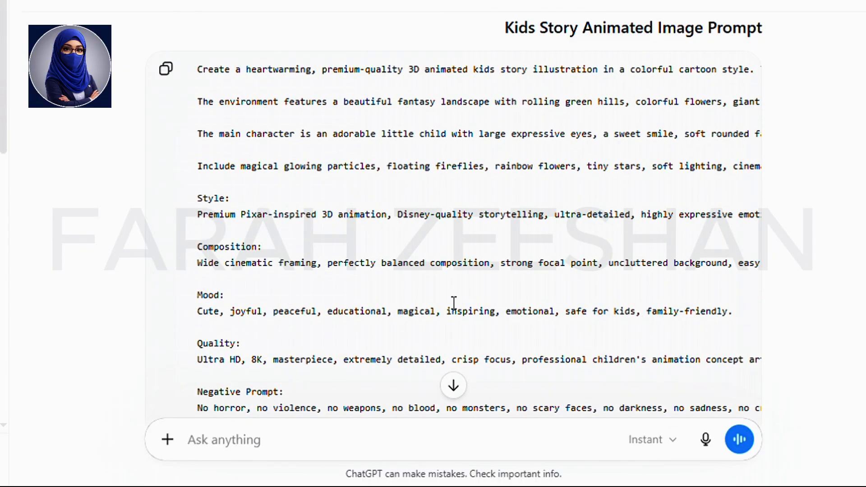
scroll(453, 303, down, 2)
scroll(453, 304, up, 2)
scroll(593, 322, down, 2)
scroll(317, 286, up, 2)
click(174, 82)
scroll(379, 239, down, 2)
scroll(379, 236, up, 4)
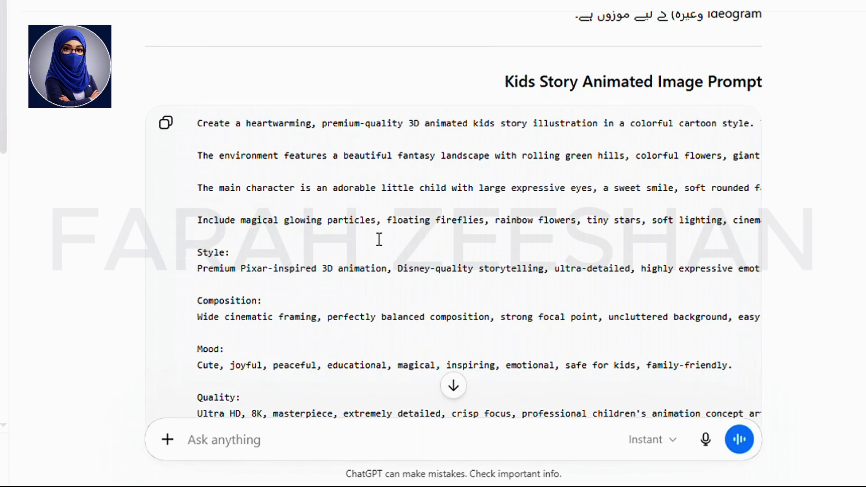
- Enable image creation for the message and paste the copied kids story prompt into it
click(168, 440)
click(248, 329)
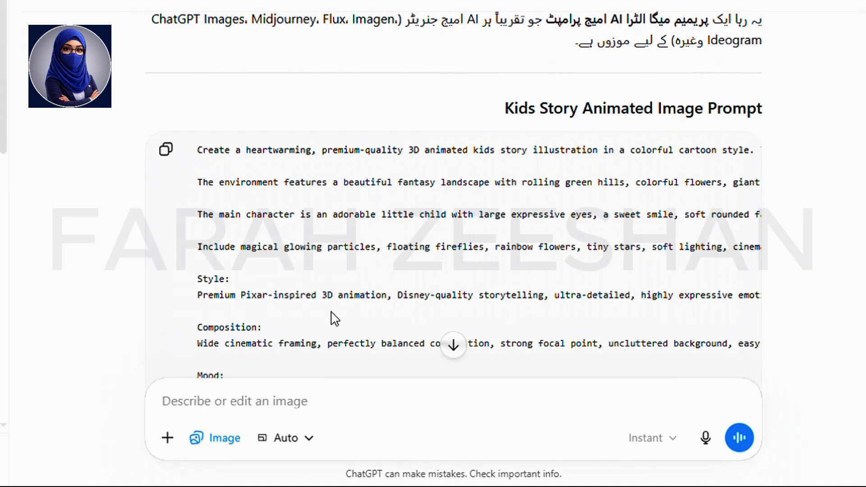
key(ctrl+v)
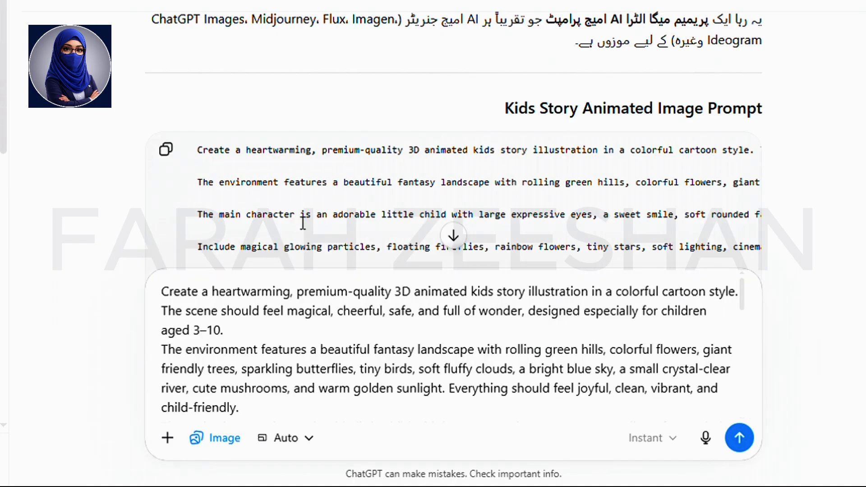
- Choose the Square 1:1 aspect ratio and submit the prompt to generate the image
click(312, 447)
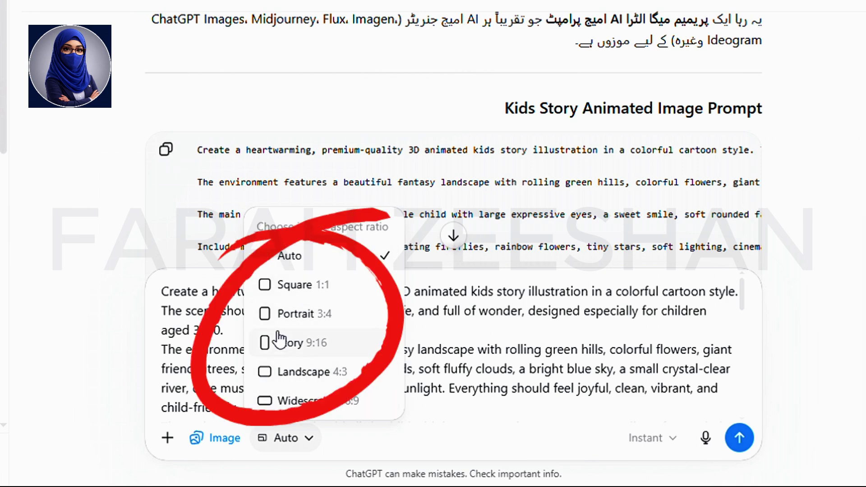
click(285, 292)
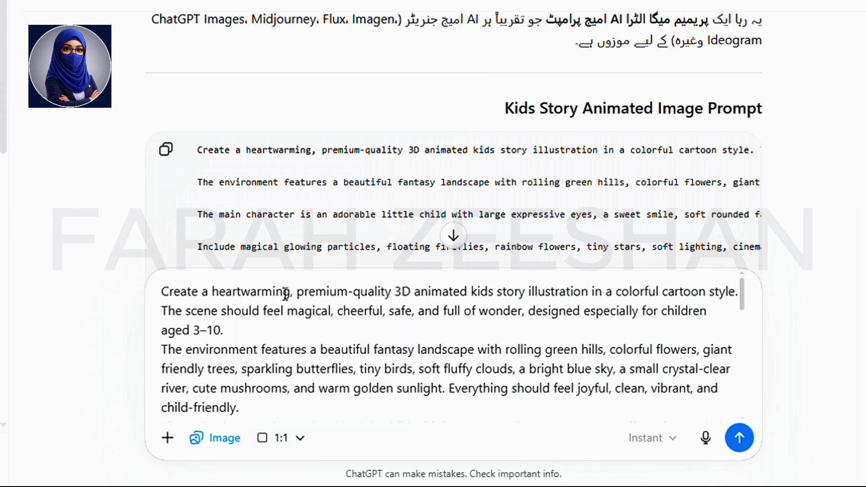
click(740, 438)
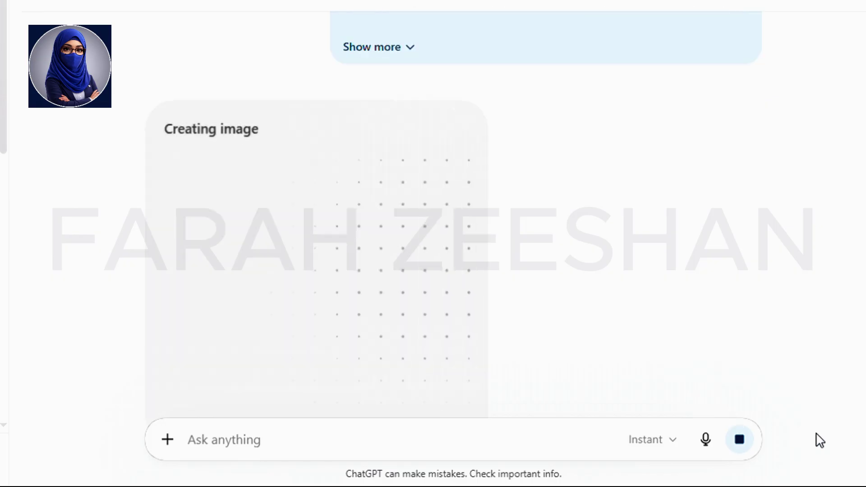
scroll(547, 225, down, 2)
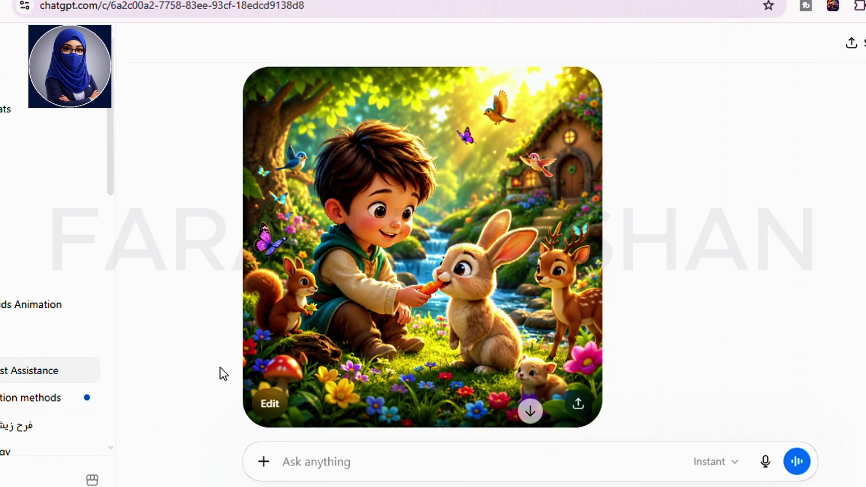
- Check the generated forest image's editing options, and download the image from its sharing options
click(274, 407)
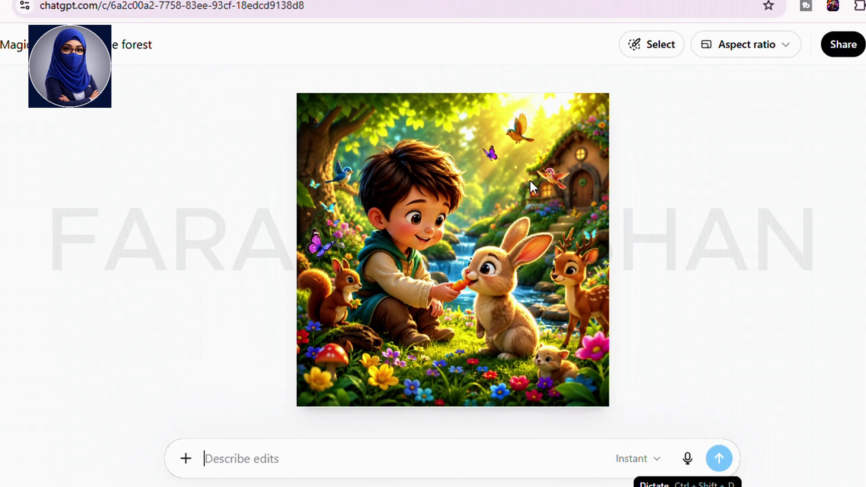
key(Escape)
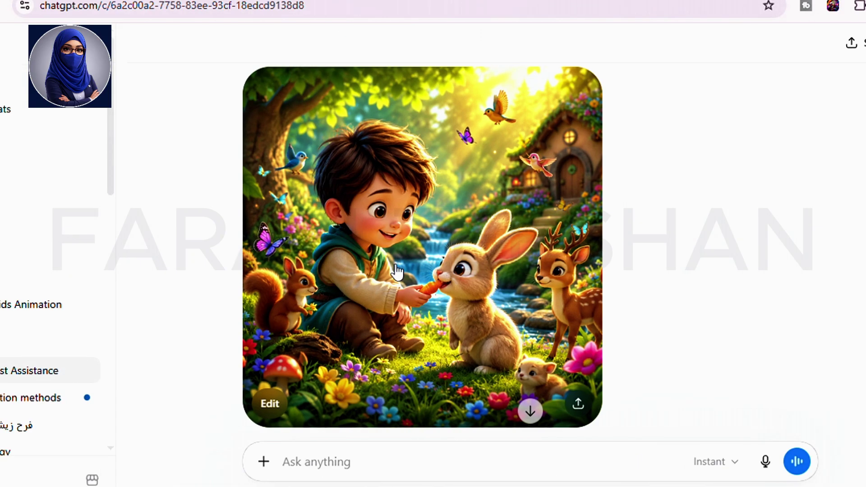
click(578, 405)
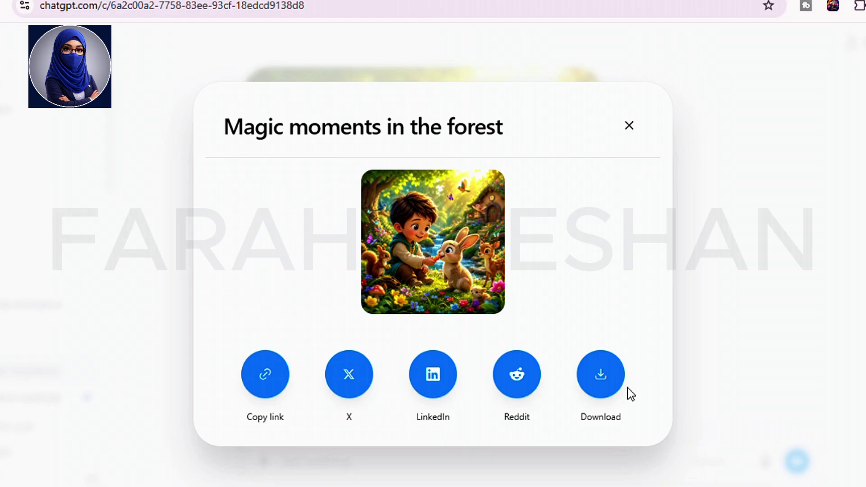
click(605, 384)
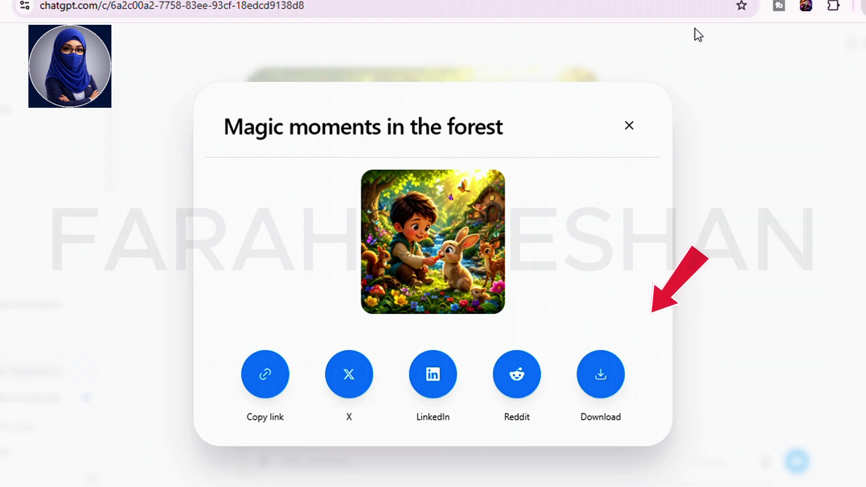
click(632, 127)
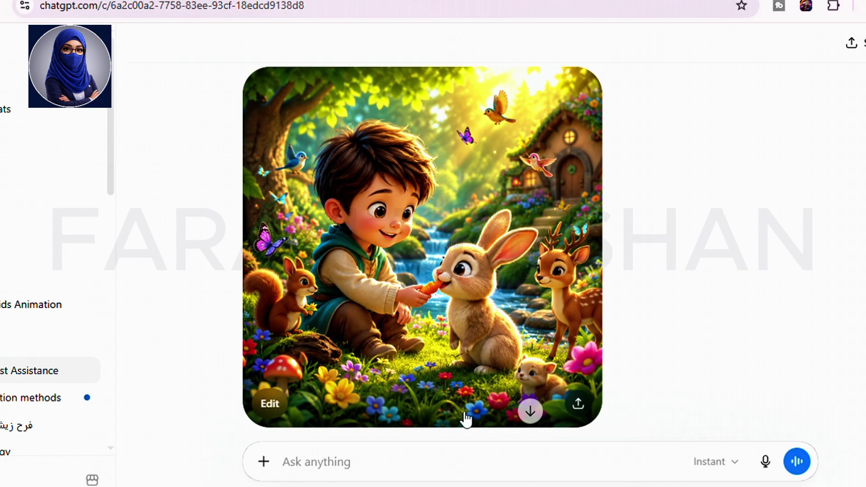
- Open the plan upgrade page and compare the Business and Plus plans' monthly prices and features
click(6, 475)
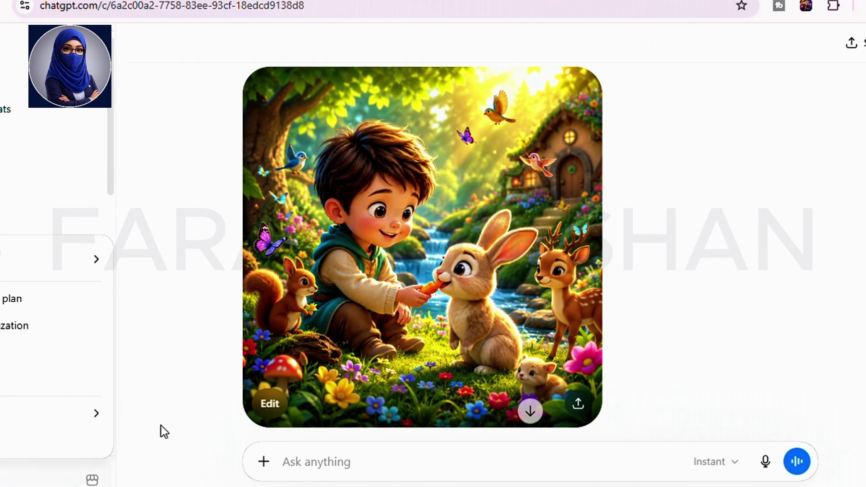
click(3, 307)
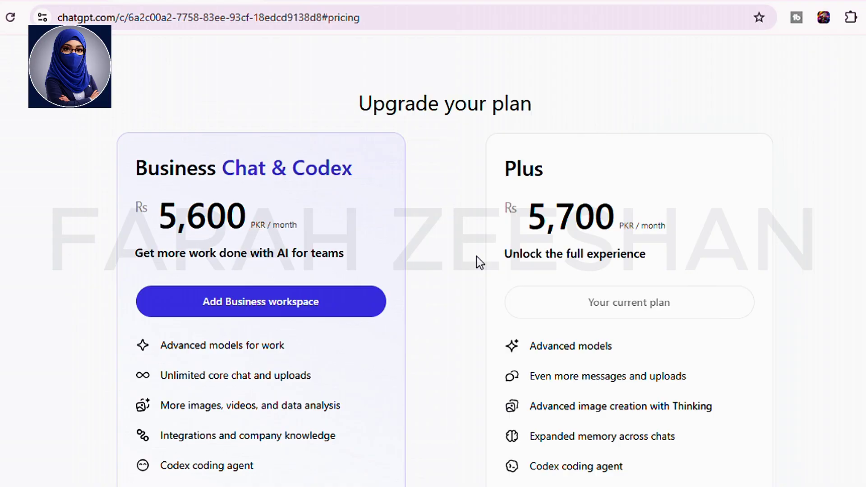
scroll(476, 257, down, 15)
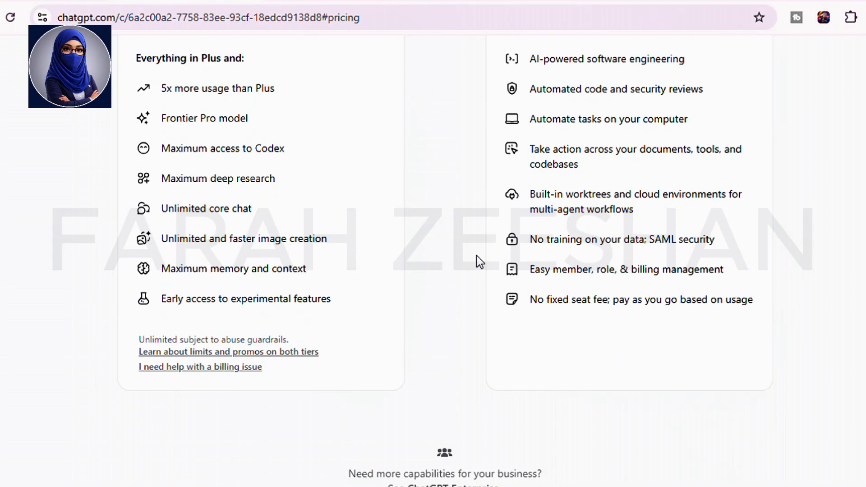
scroll(477, 256, up, 10)
scroll(476, 255, down, 2)
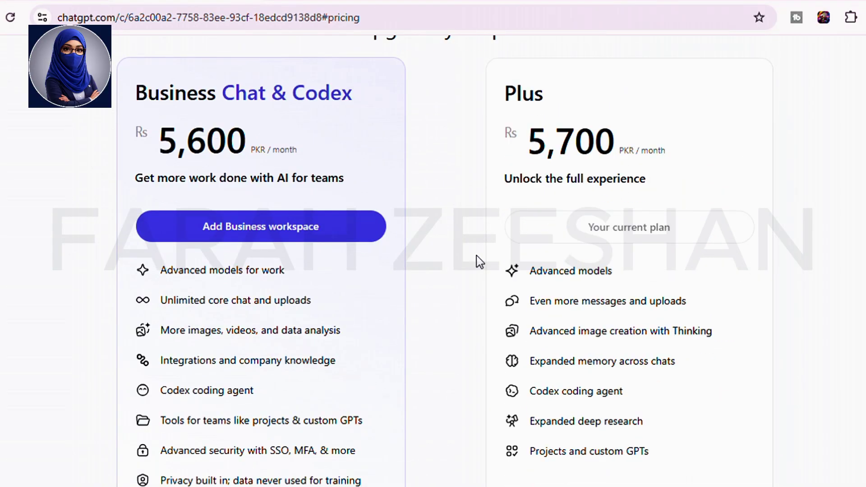
scroll(354, 294, down, 1)
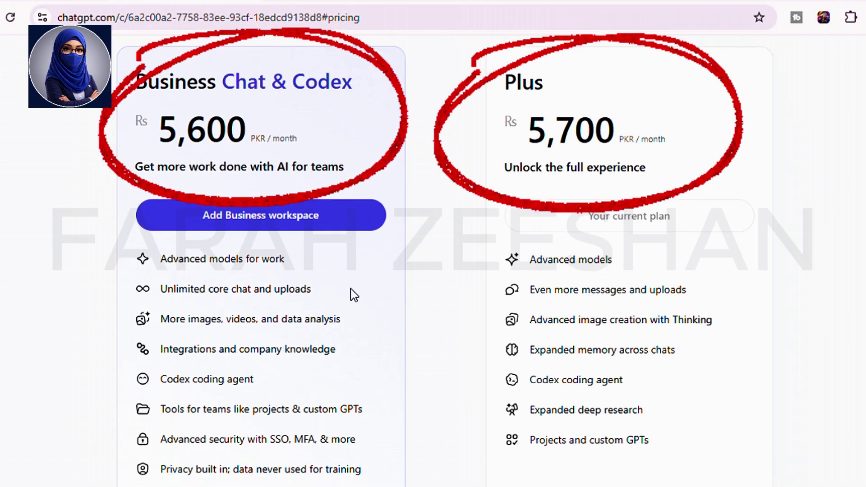
scroll(354, 294, down, 3)
scroll(325, 146, up, 2)
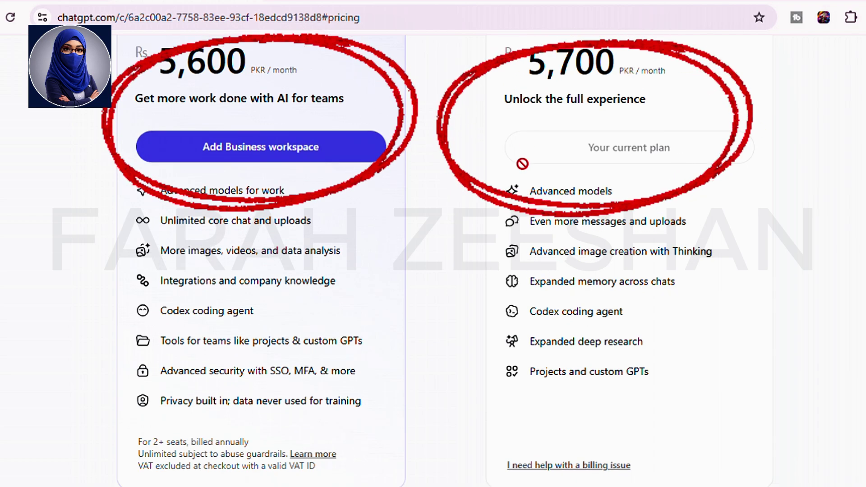
- Examine the Pro and Business Codex plans' pricing and features, and set the Pro plan's usage level to 5x
scroll(520, 154, down, 10)
scroll(582, 167, down, 3)
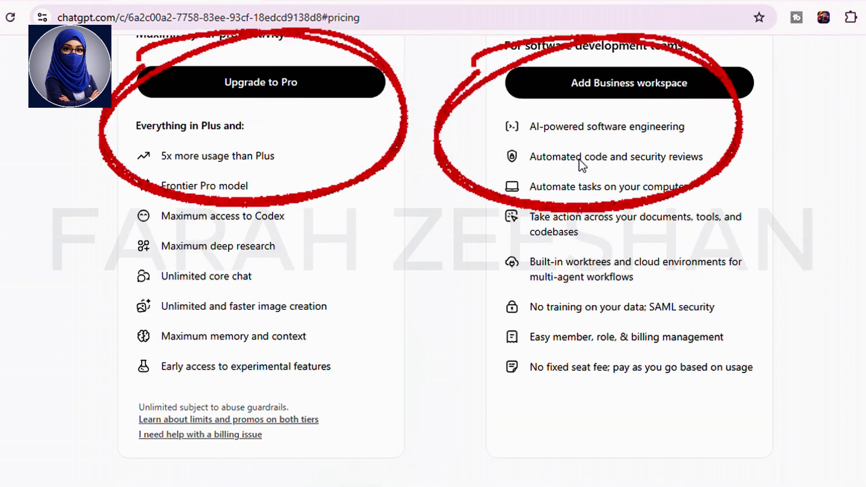
scroll(659, 164, up, 7)
scroll(659, 165, up, 9)
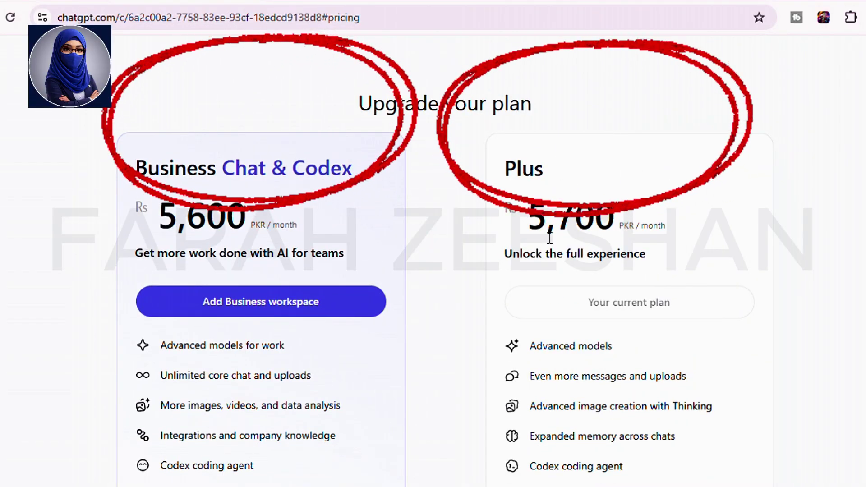
scroll(550, 237, down, 2)
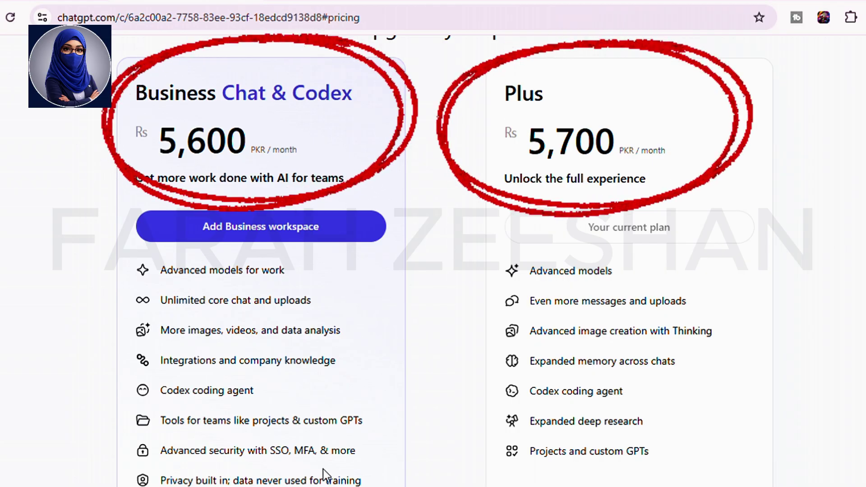
scroll(187, 318, down, 10)
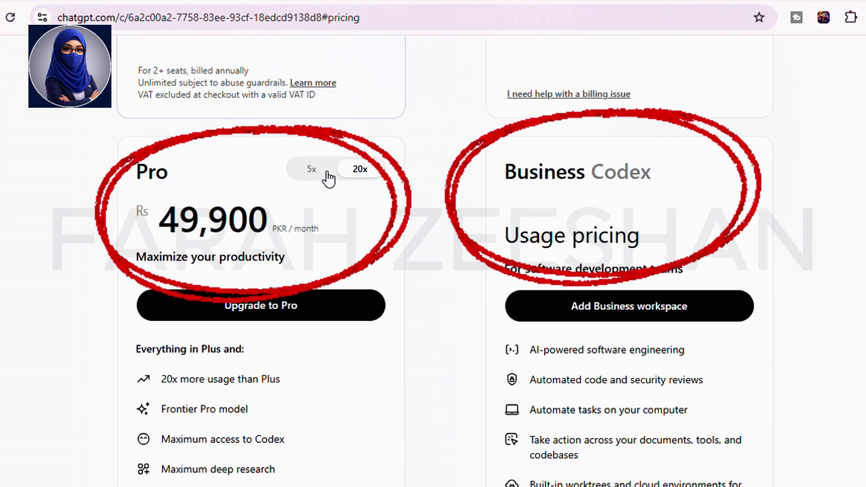
click(328, 176)
scroll(293, 342, down, 3)
scroll(292, 337, down, 2)
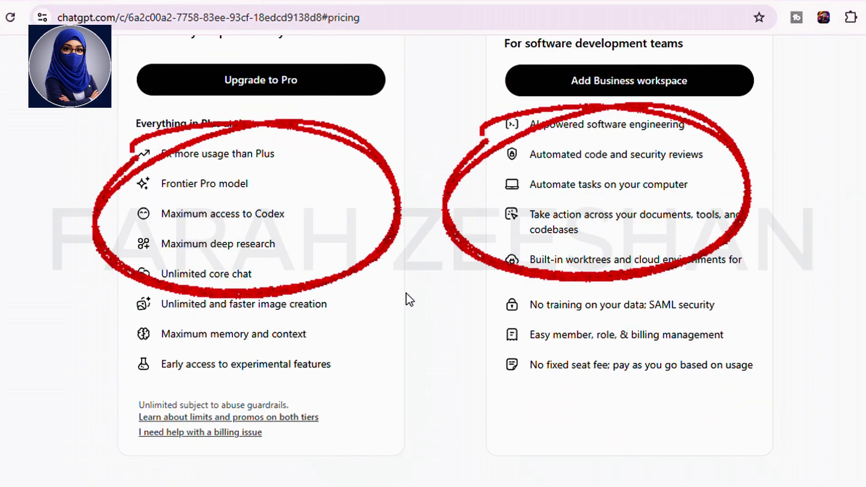
- Review the Business, Plus, Pro and Business Codex plans' features once more, and close the upgrade page
scroll(407, 300, up, 4)
scroll(626, 403, up, 5)
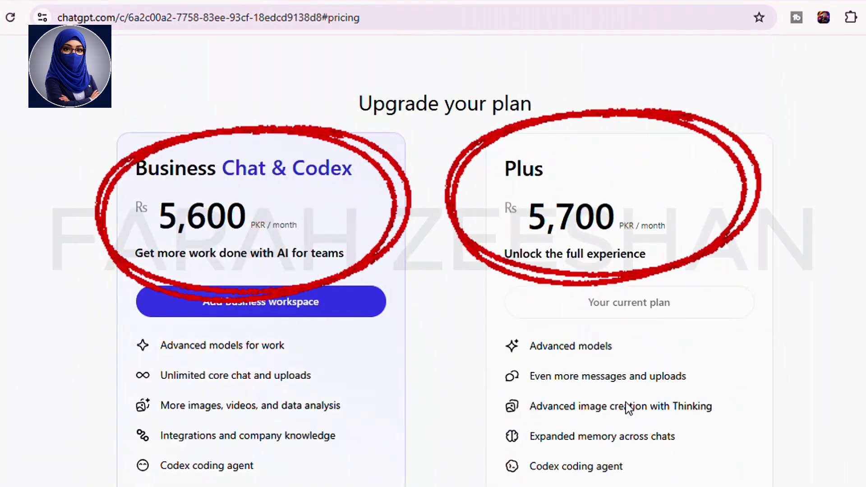
scroll(626, 402, down, 2)
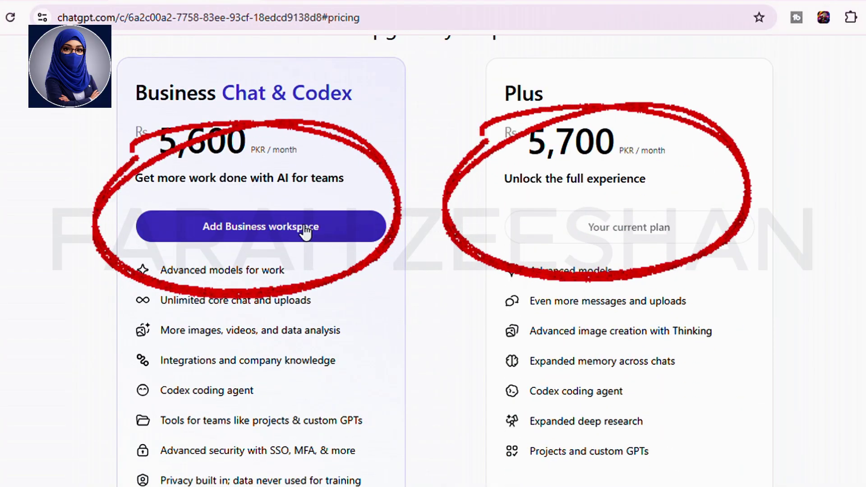
scroll(449, 300, down, 3)
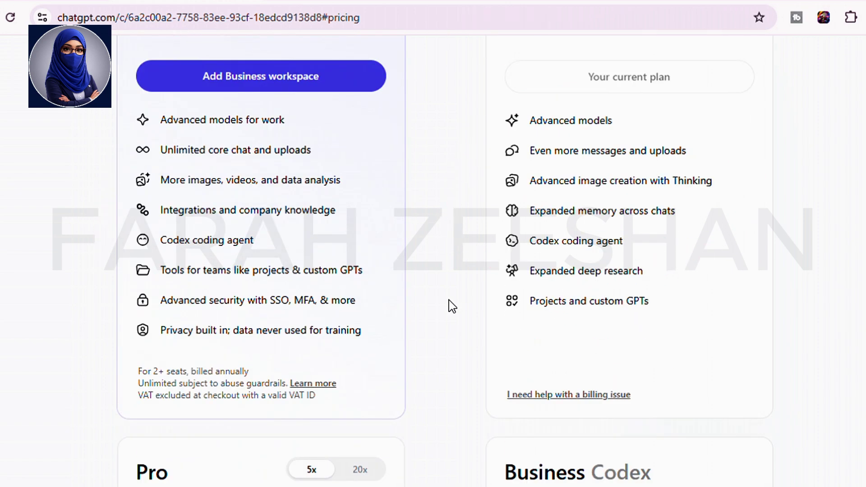
scroll(449, 300, up, 5)
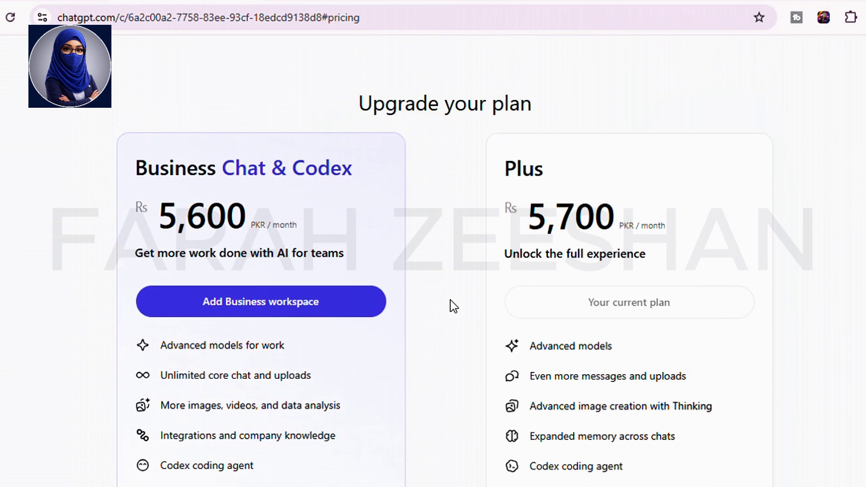
scroll(454, 306, down, 5)
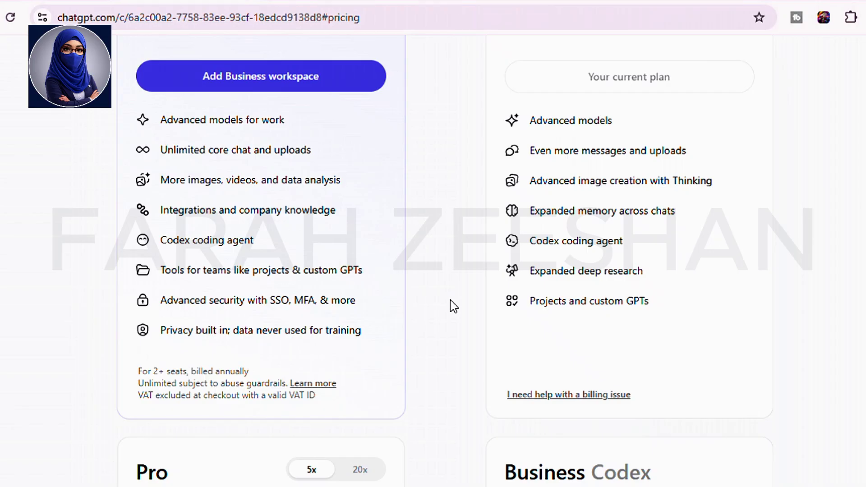
scroll(453, 306, down, 8)
scroll(454, 306, down, 5)
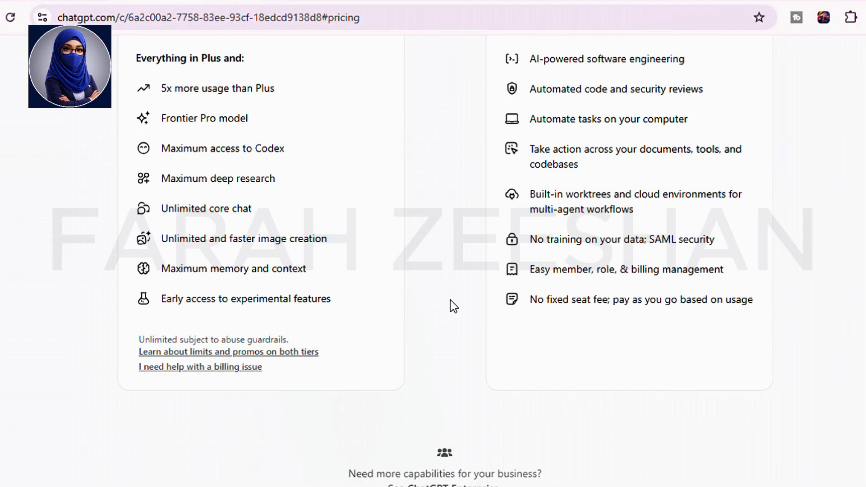
scroll(453, 306, up, 18)
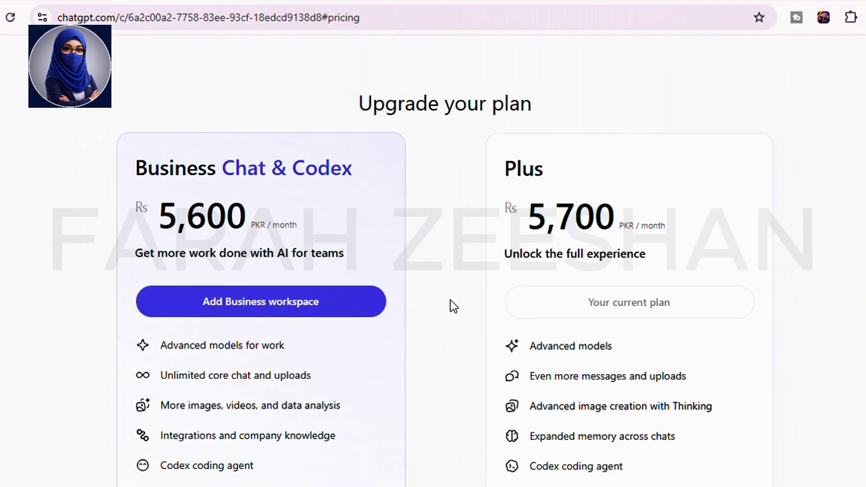
scroll(470, 268, down, 2)
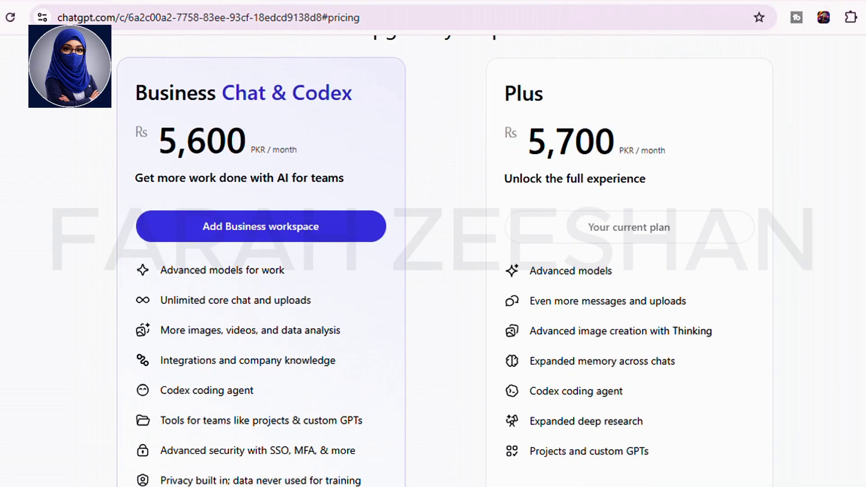
key(Escape)
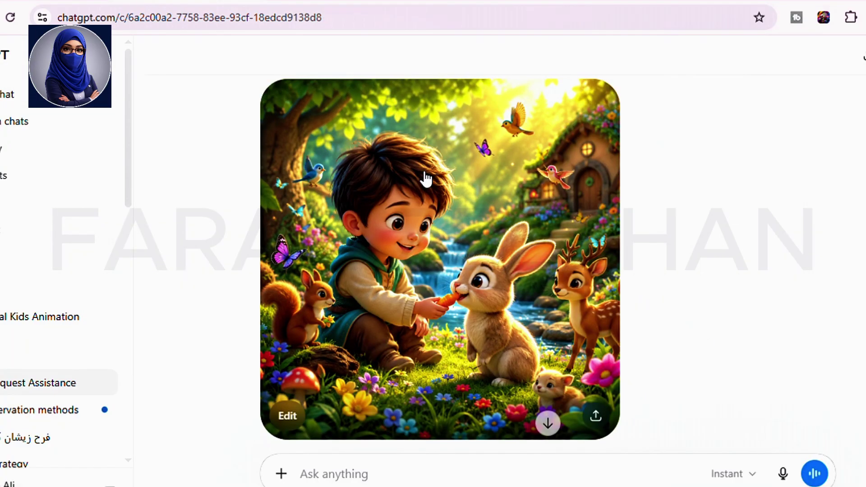
scroll(191, 275, down, 2)
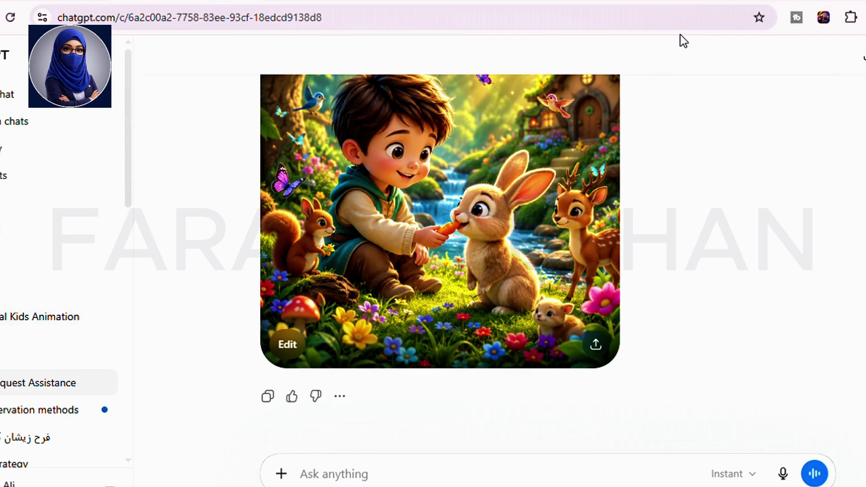
scroll(91, 384, down, 4)
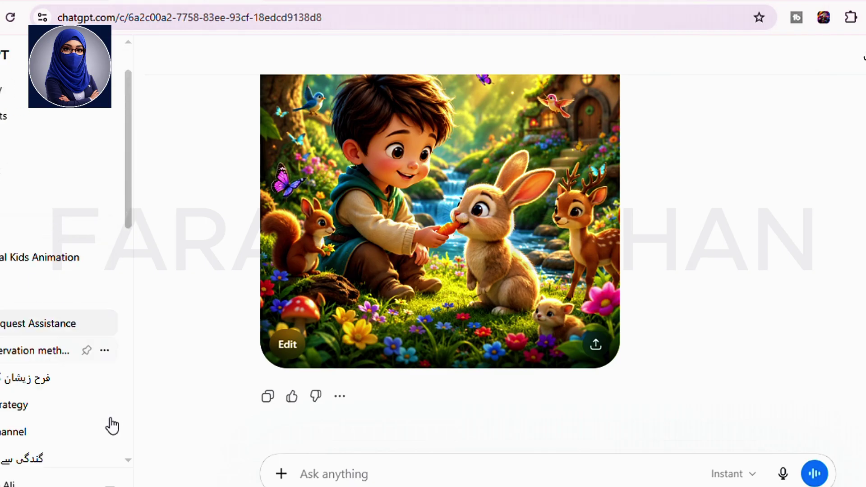
scroll(31, 387, up, 4)
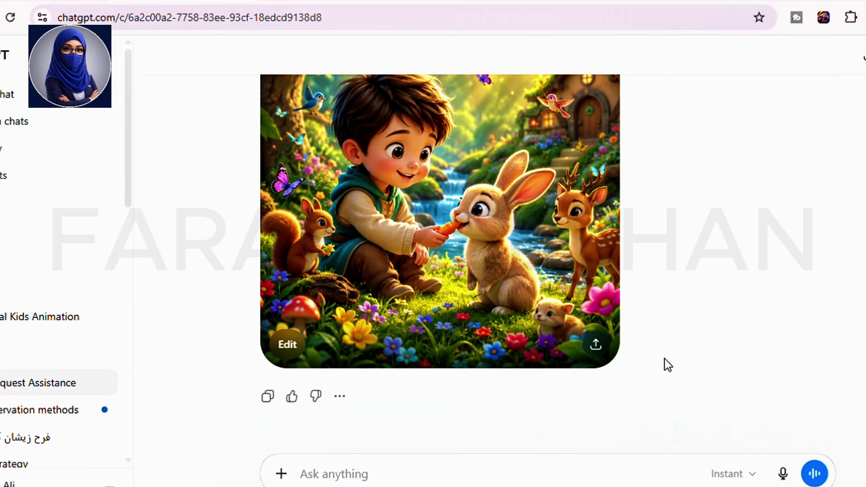
- Switch to the workshop presentation and go over the five recap topics and closing note on the summary and questions slide
scroll(640, 408, up, 8)
scroll(640, 408, down, 3)
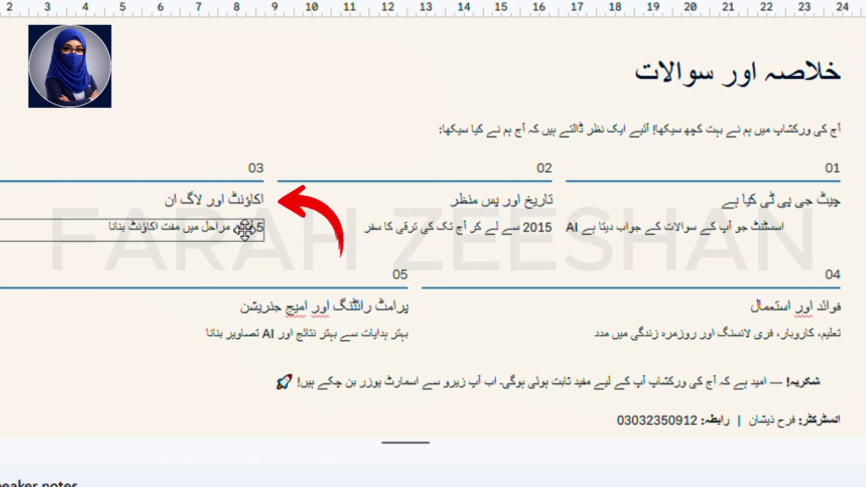
scroll(271, 245, down, 2)
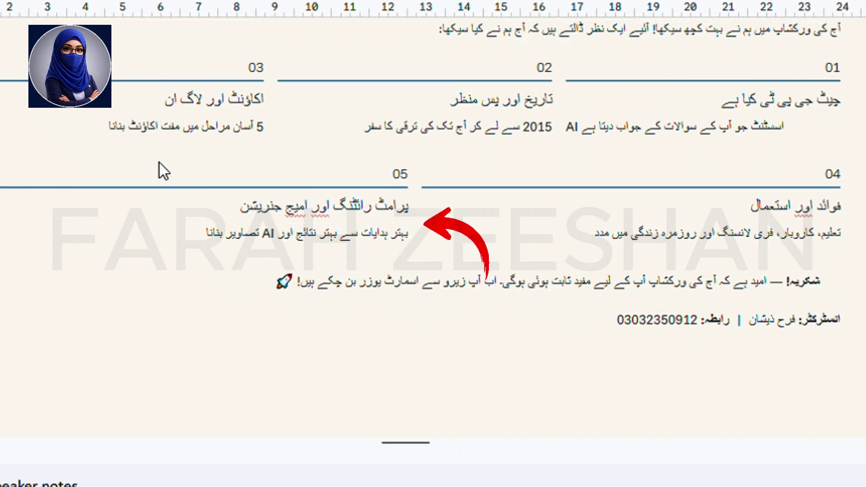
scroll(163, 171, up, 2)
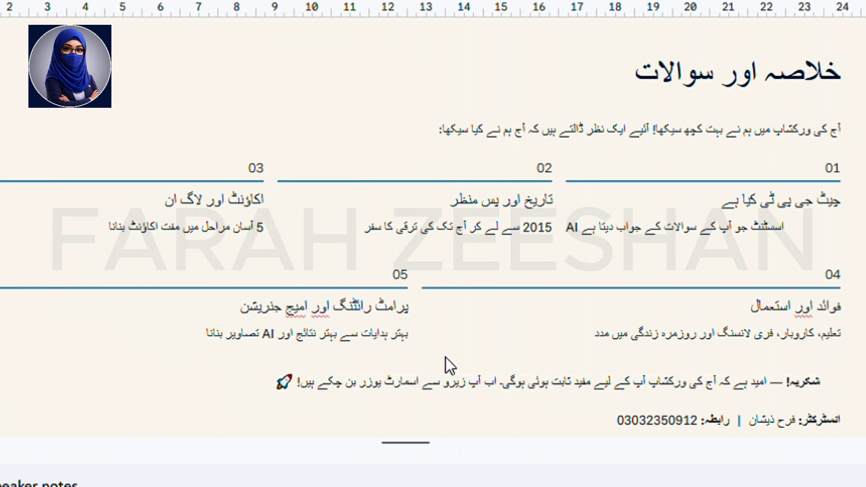
scroll(304, 362, down, 3)
scroll(304, 362, up, 1)
scroll(304, 362, up, 3)
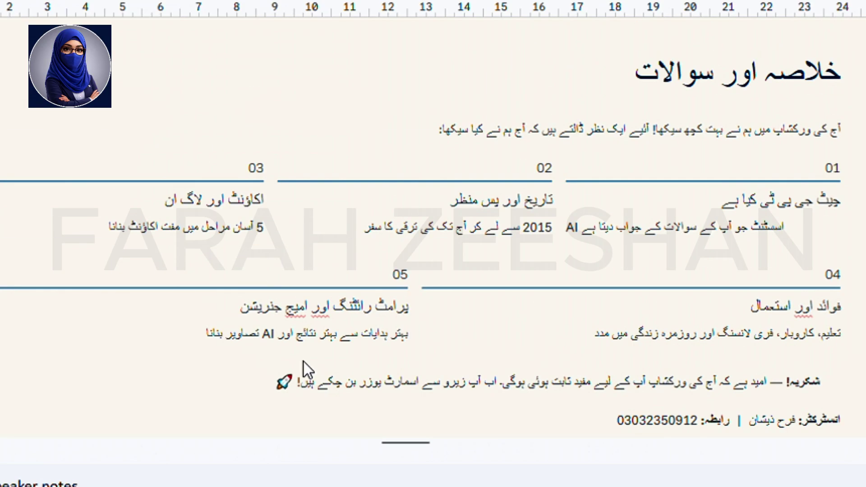